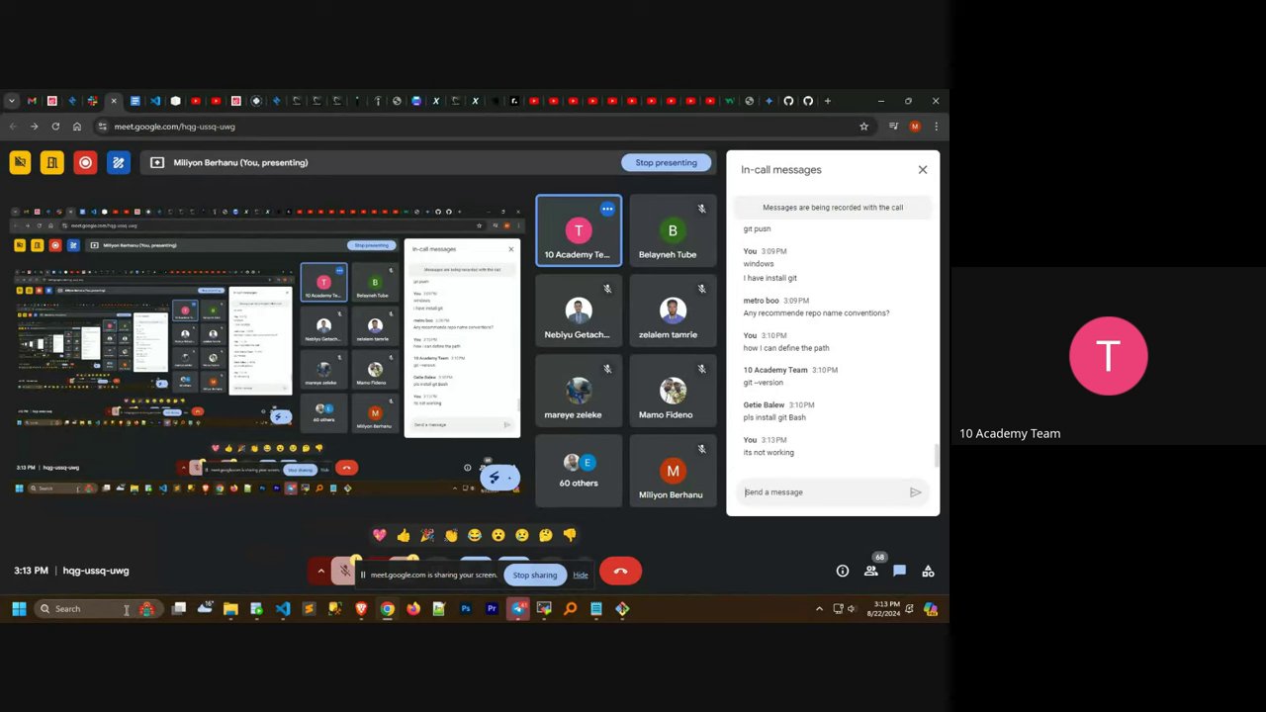
Step: Open the account's environment variables and inspect the system variables, including the system Path
click(125, 609)
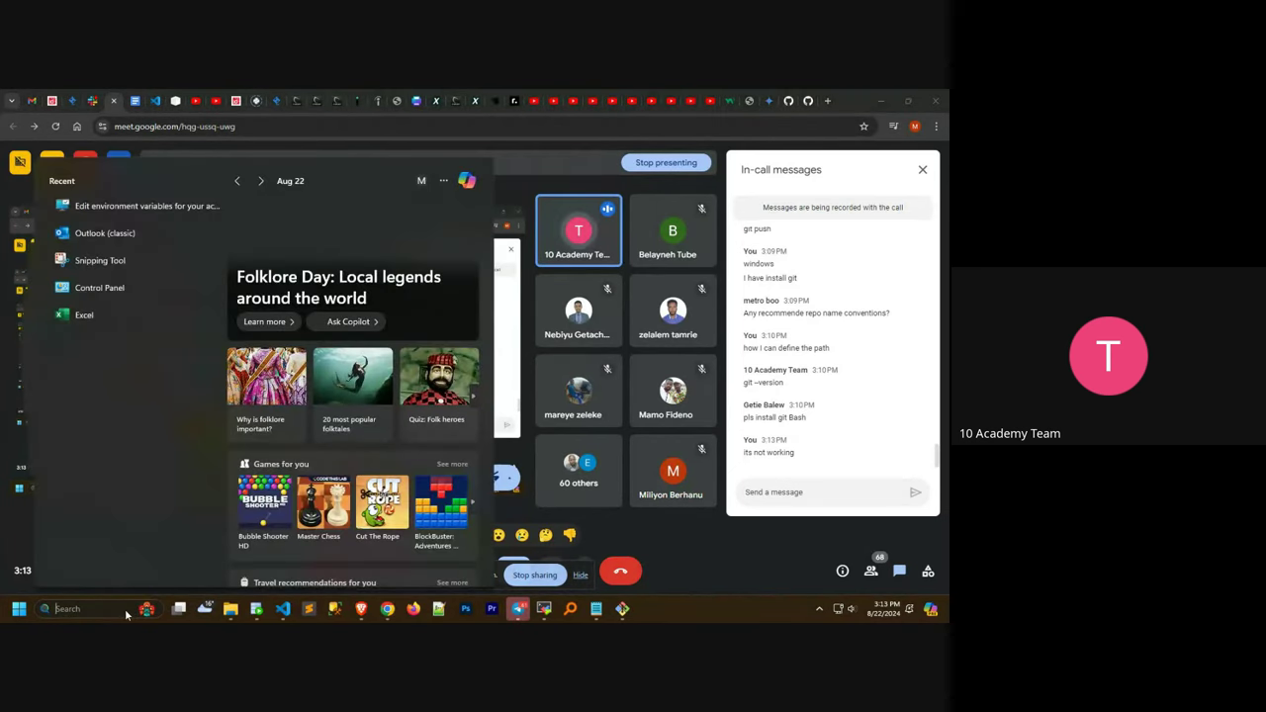
click(118, 205)
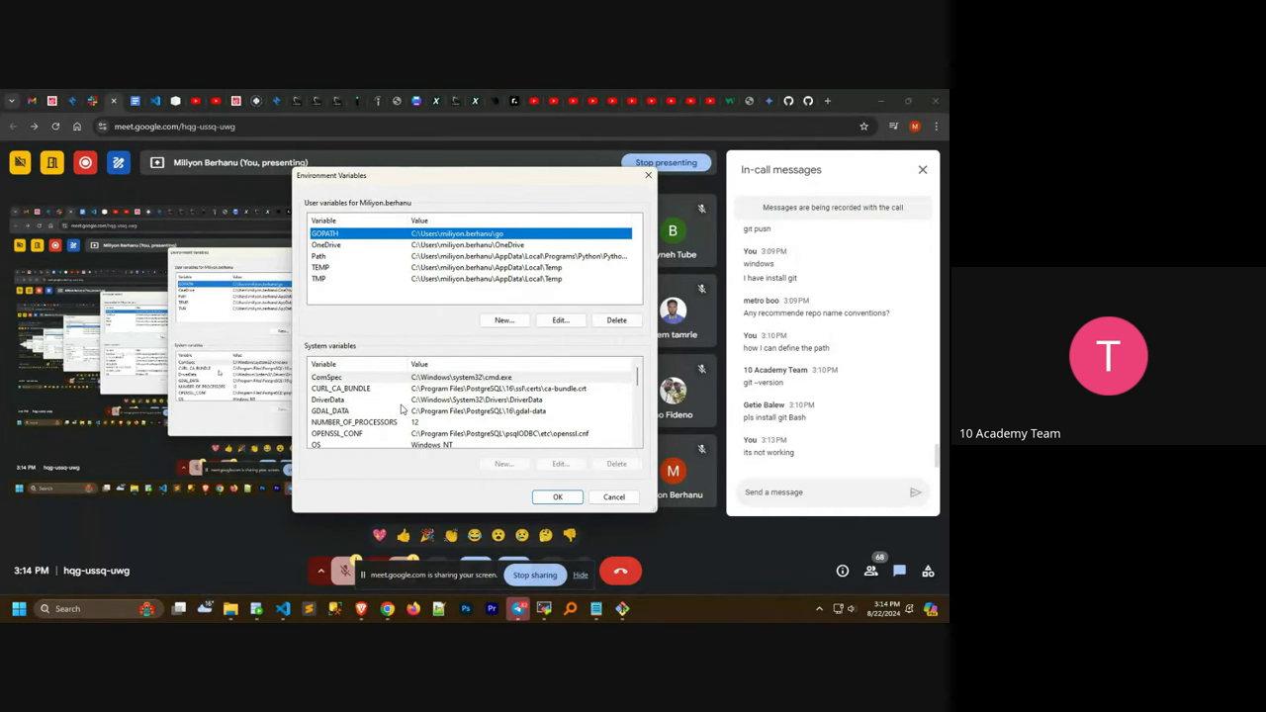
scroll(396, 405, down, 3)
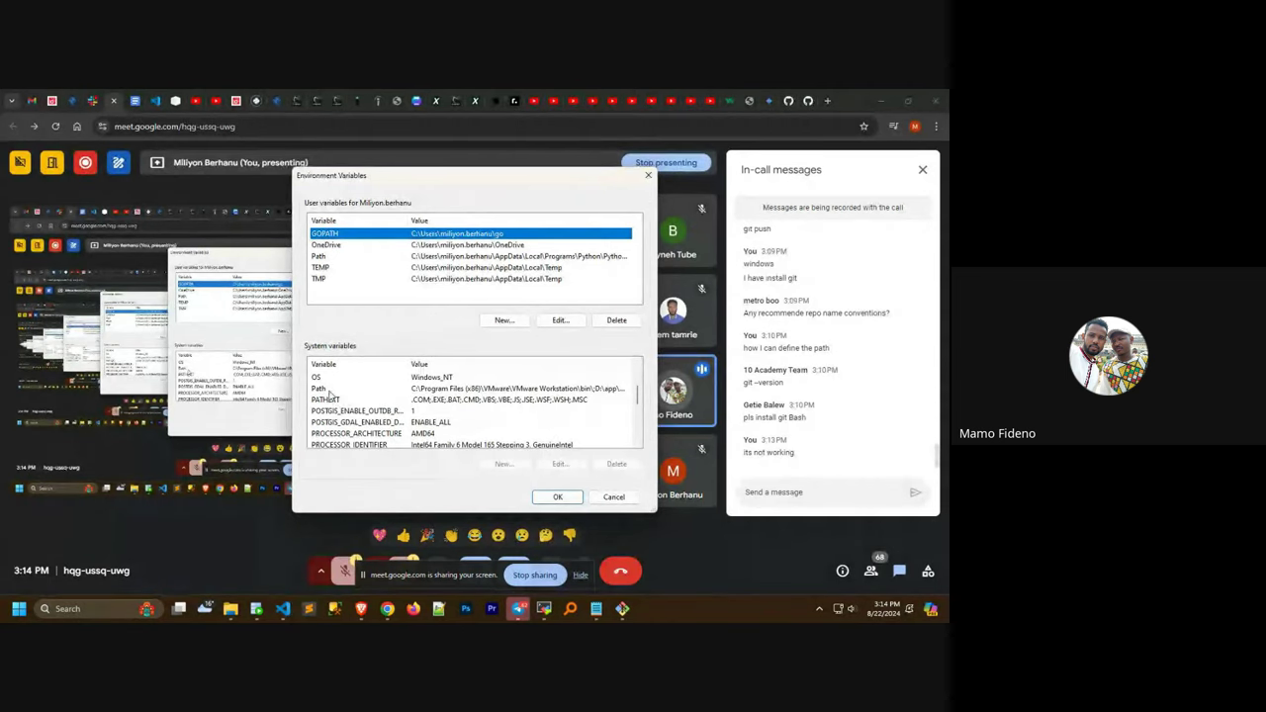
click(330, 391)
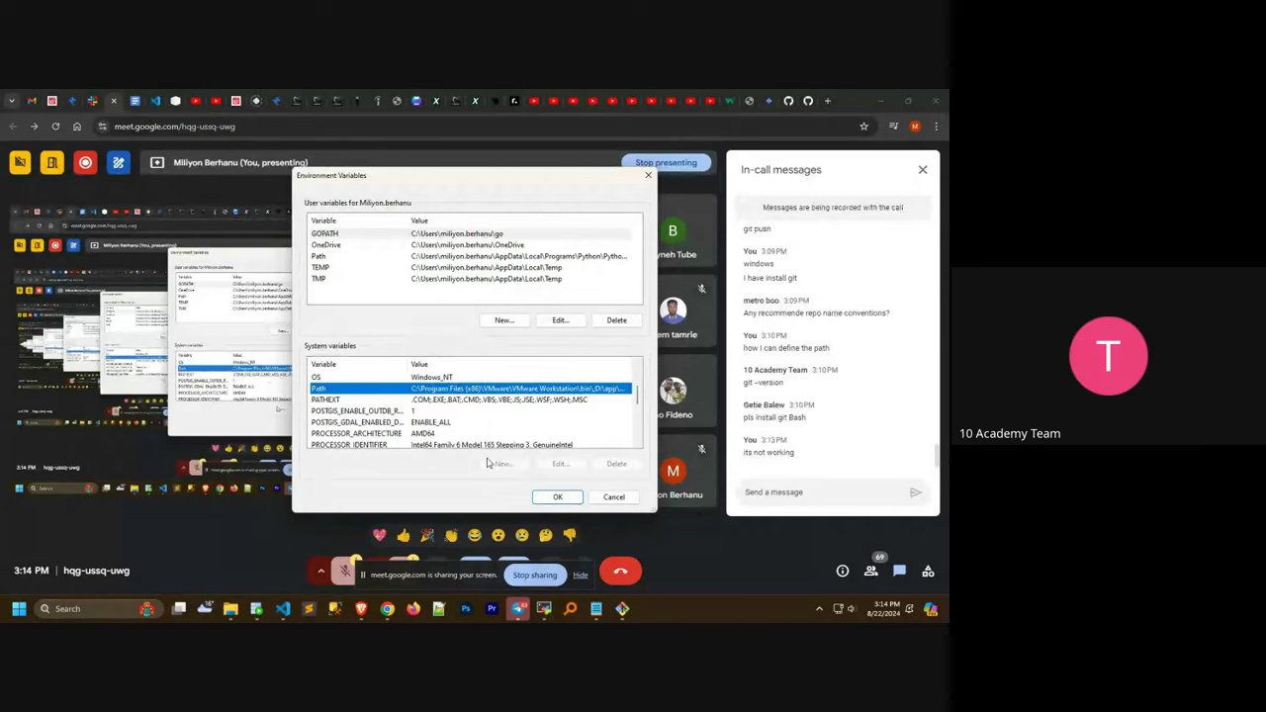
scroll(410, 427, down, 5)
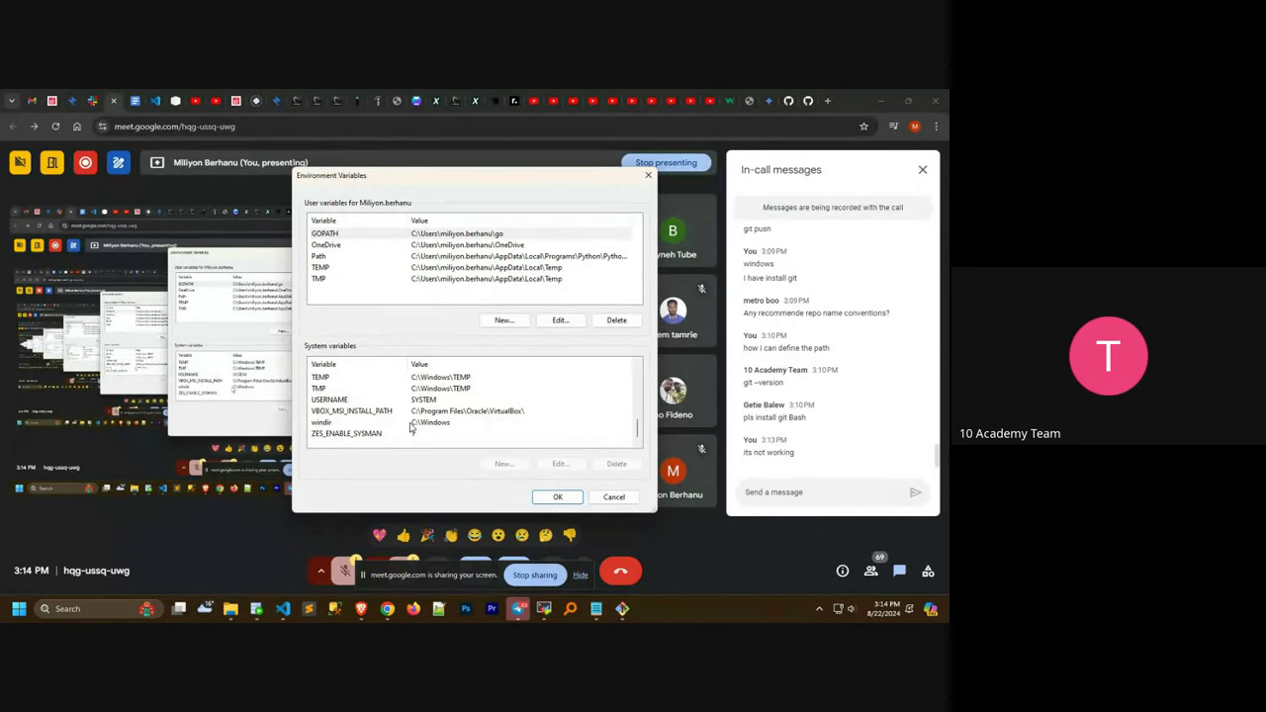
scroll(411, 427, up, 3)
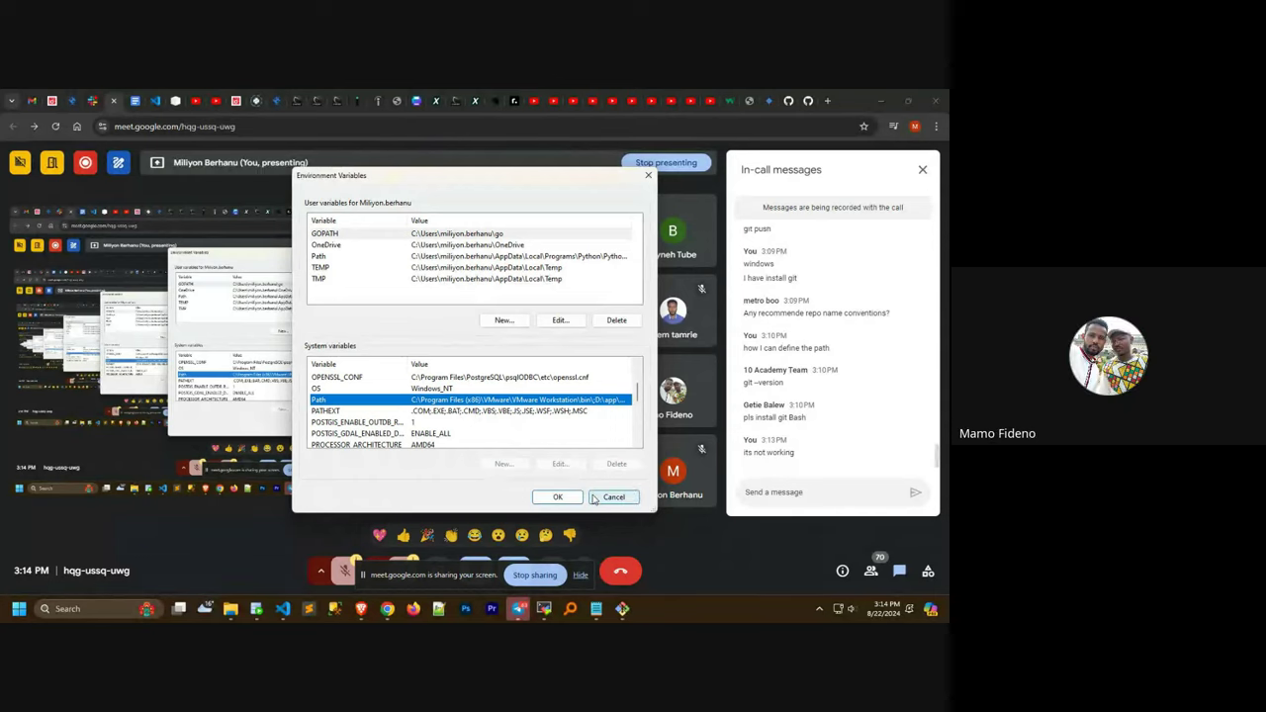
Step: Begin a reply in the meeting chat reading "okey may"
click(781, 492)
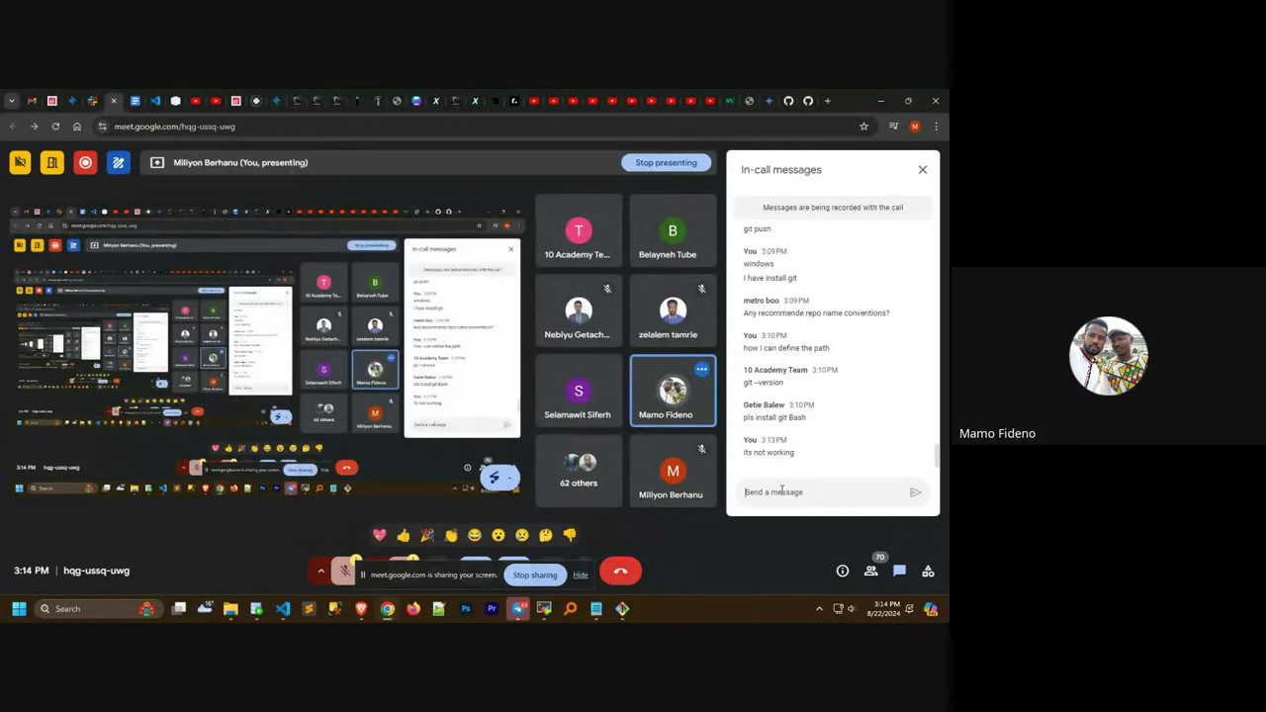
text(okey)
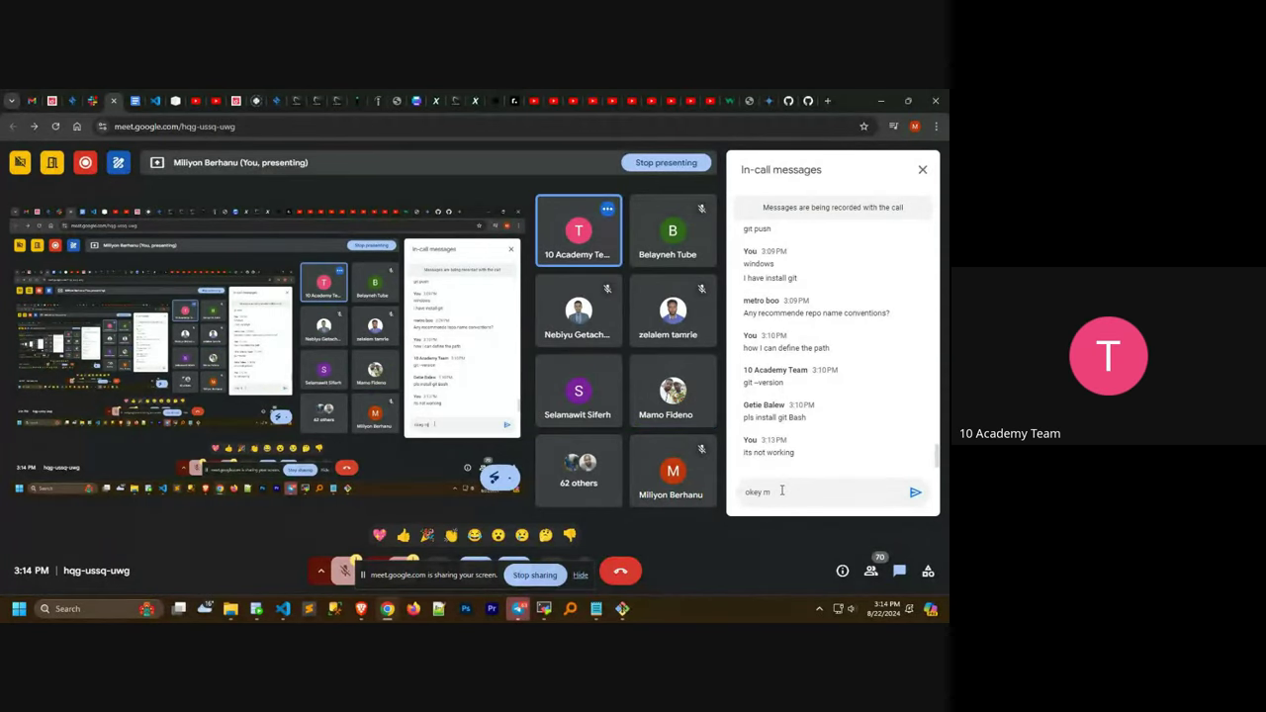
text( m)
Step: Reopen the environment variables, open the user Path variable for editing and start a new blank entry
click(67, 608)
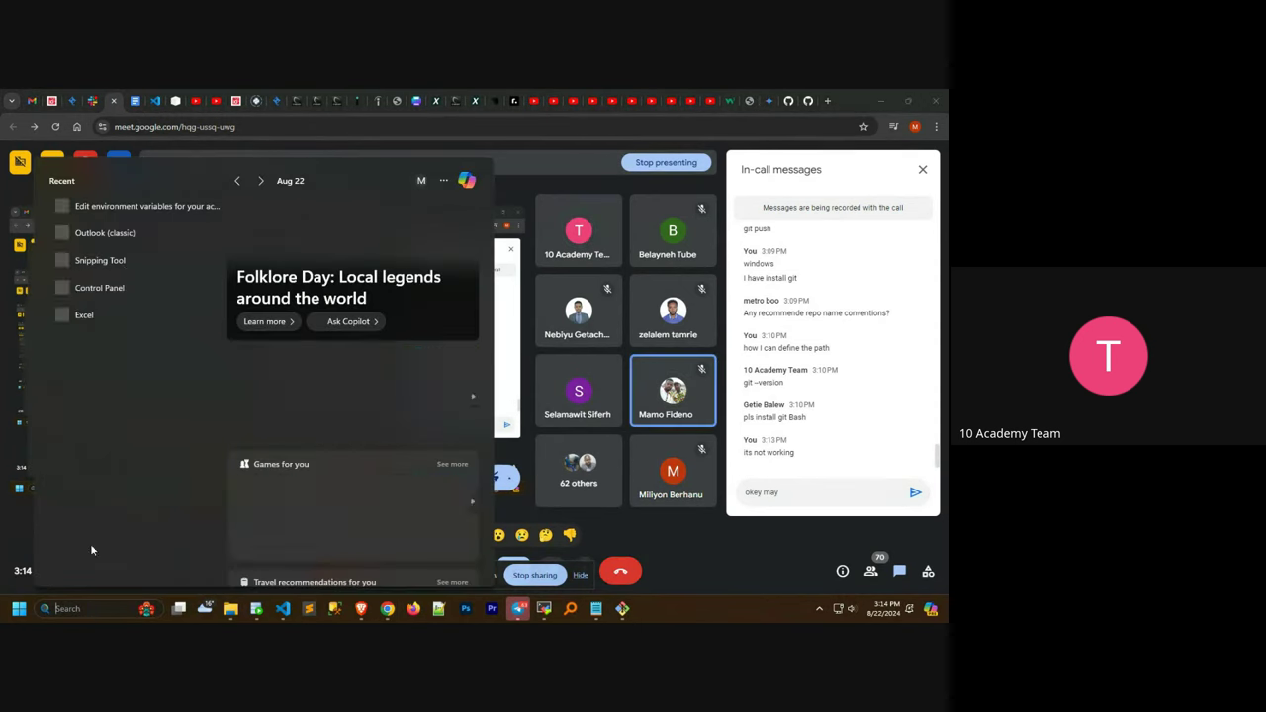
click(139, 206)
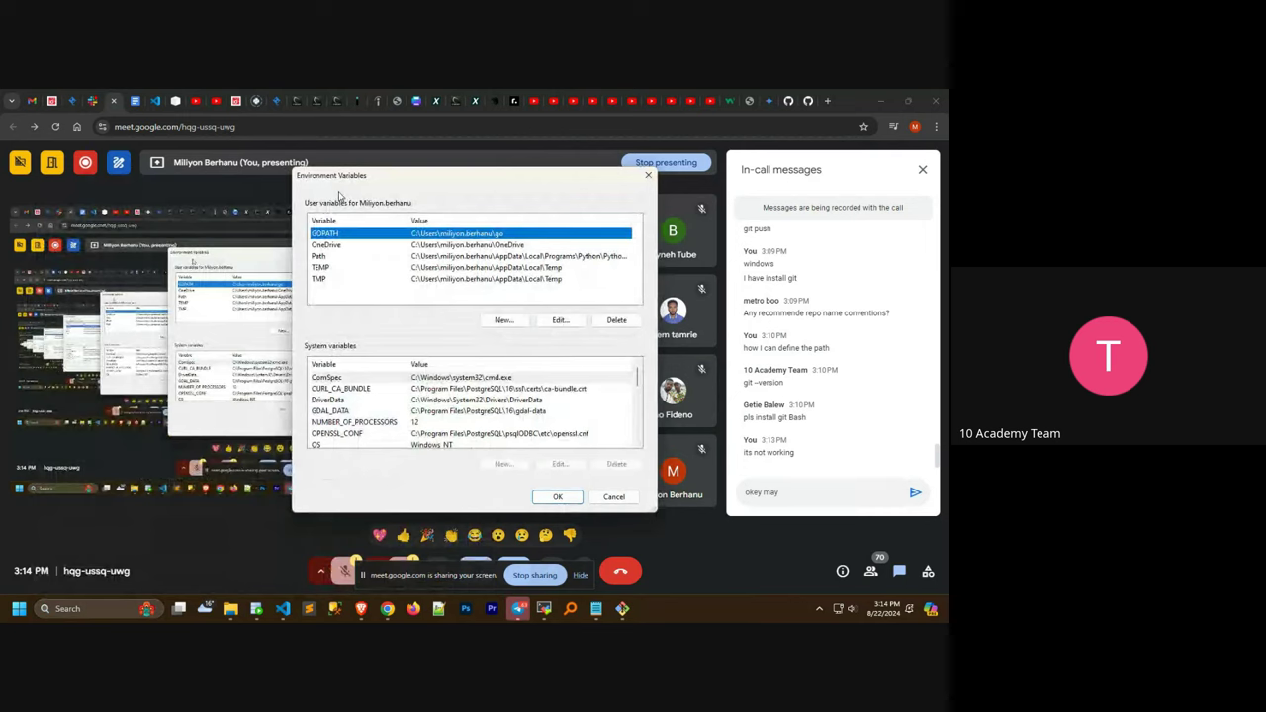
click(337, 255)
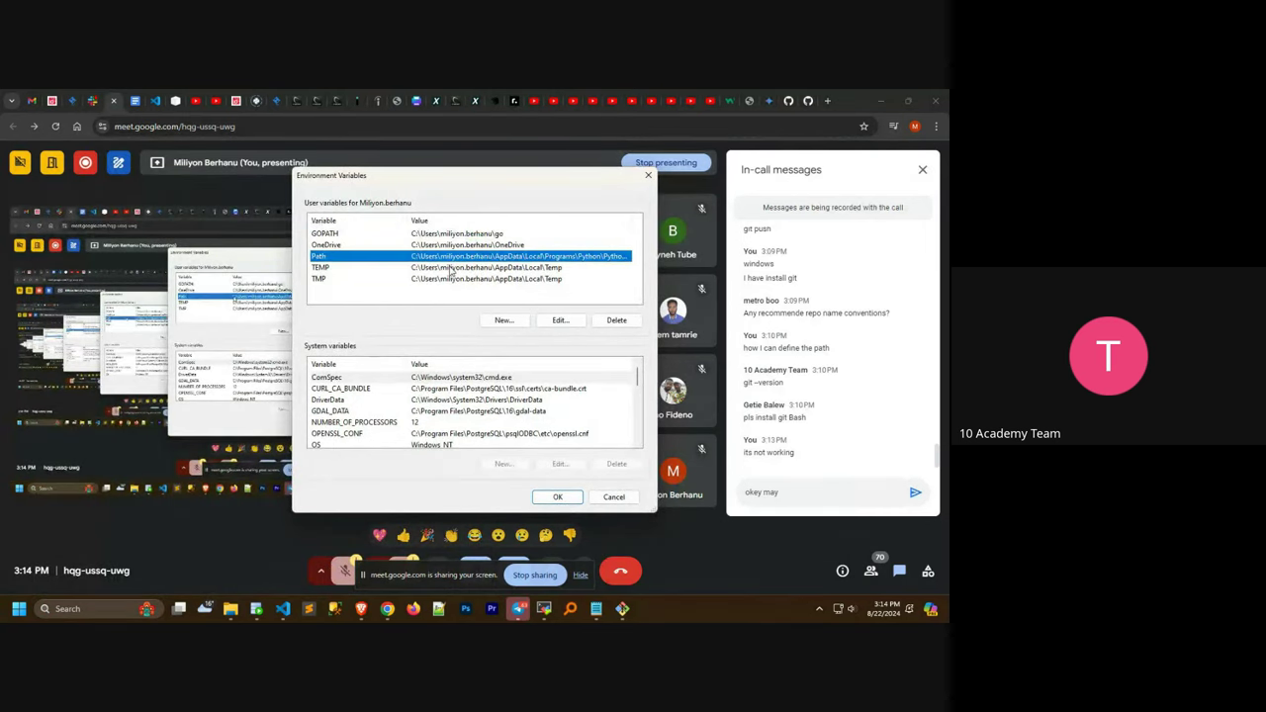
click(560, 320)
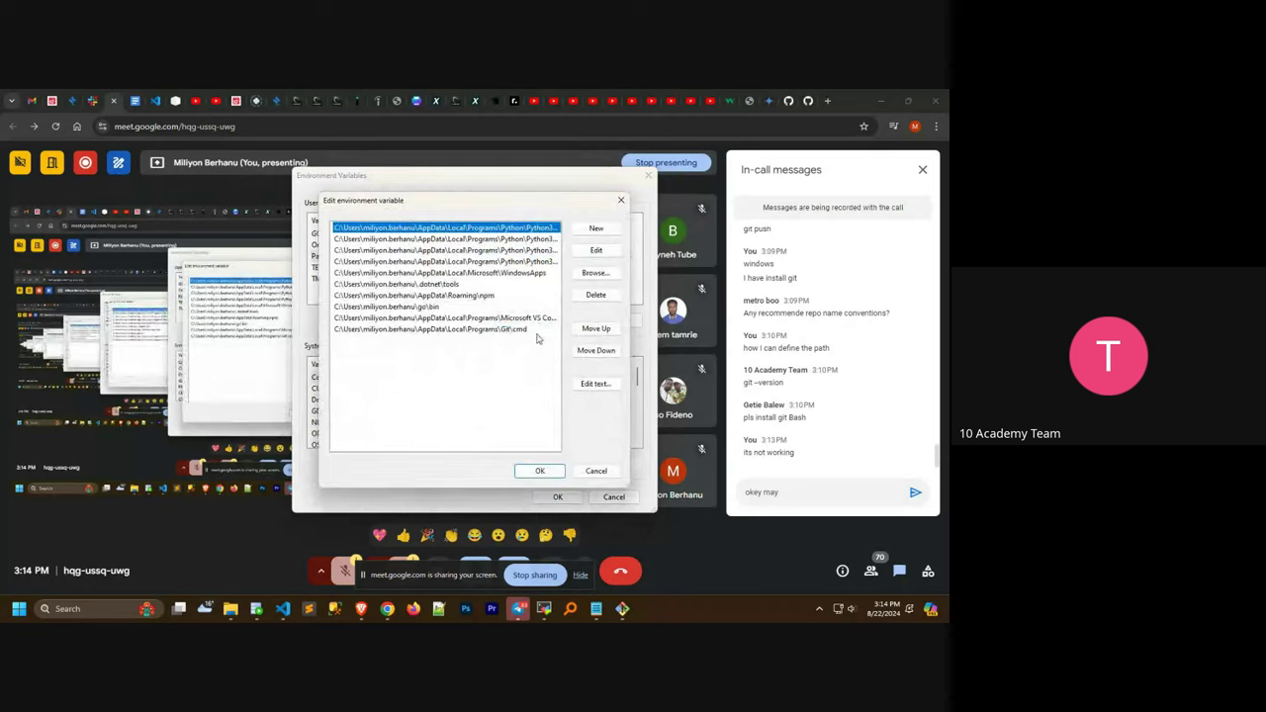
click(400, 343)
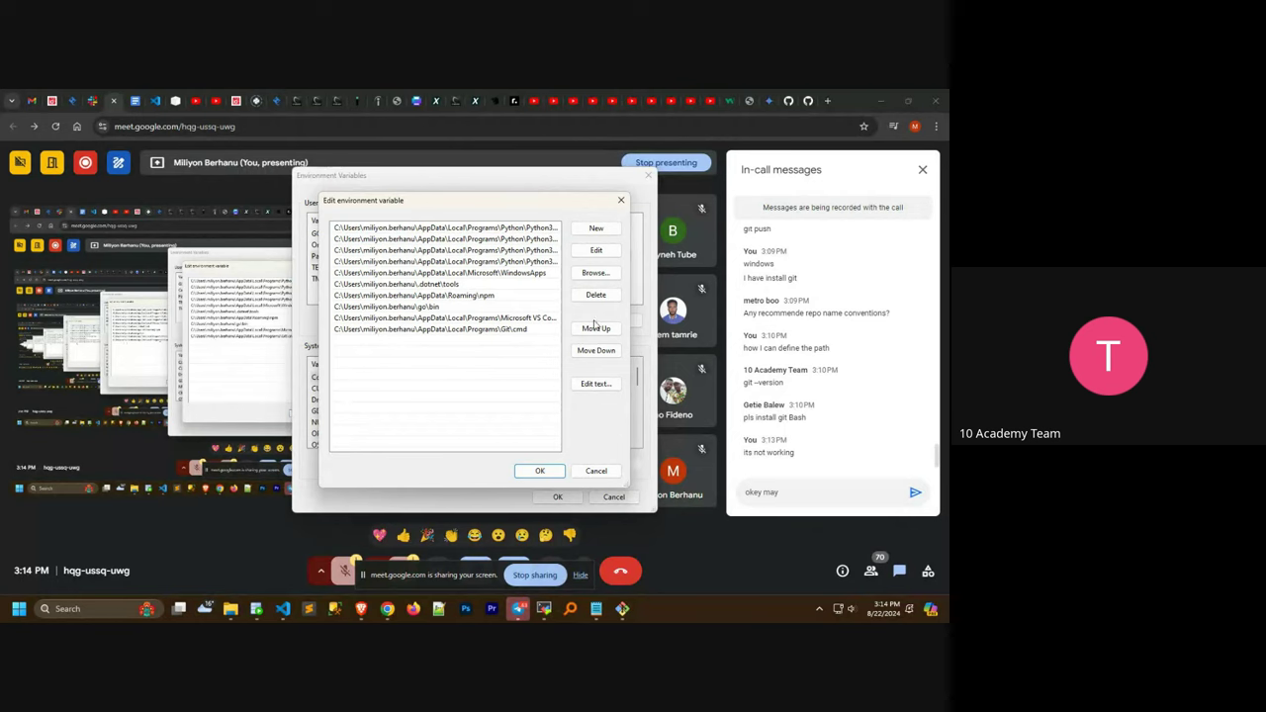
click(595, 228)
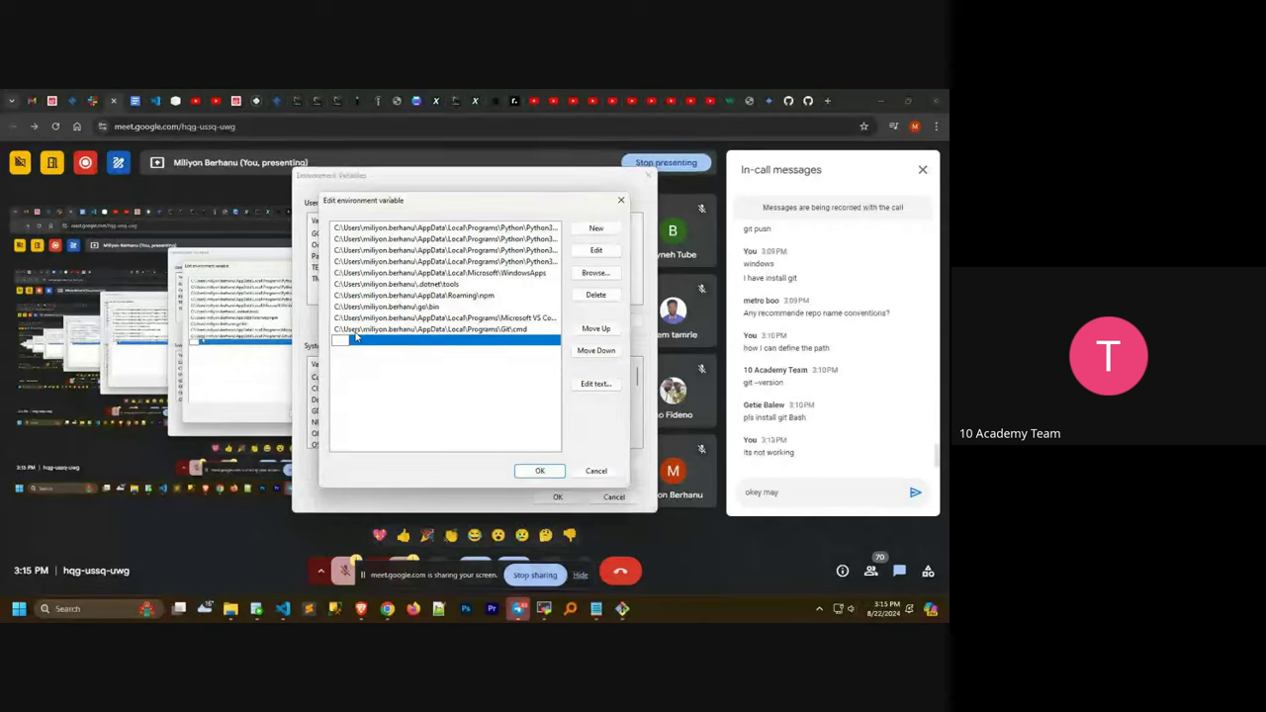
Step: Switch to File Explorer and look through C:\Program Files for a Git installation folder
mouse_move(241, 613)
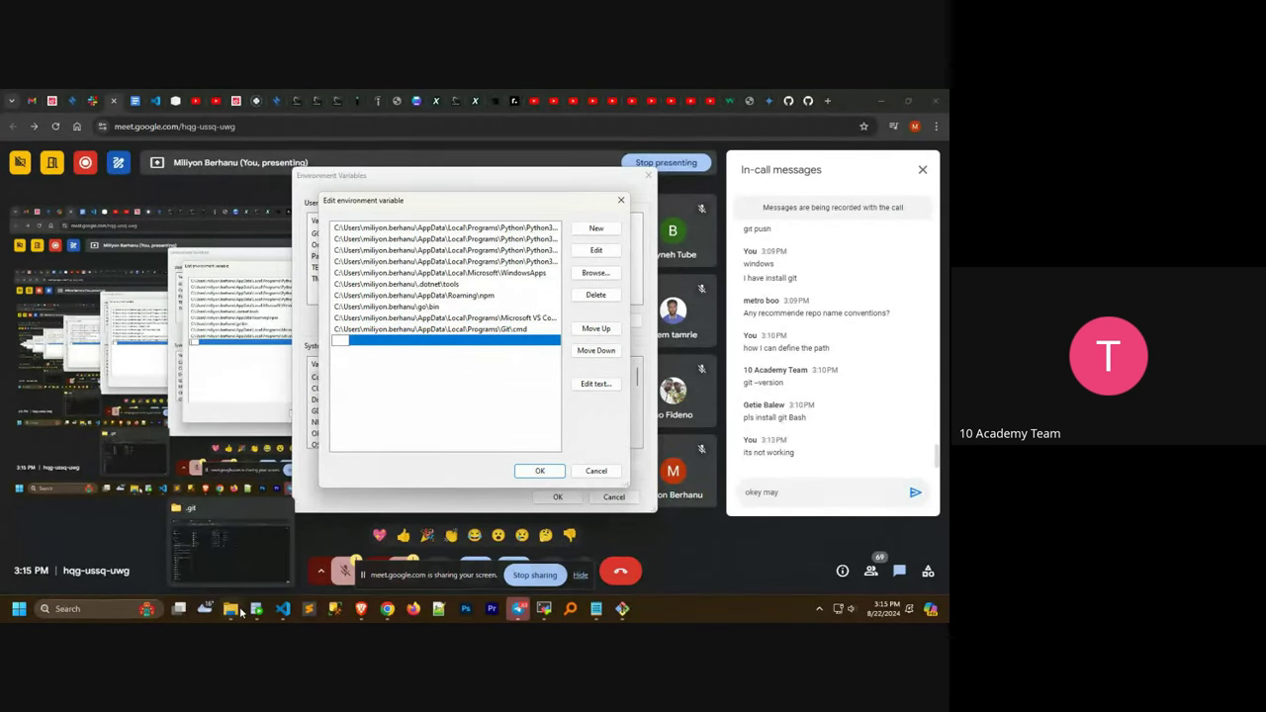
click(236, 561)
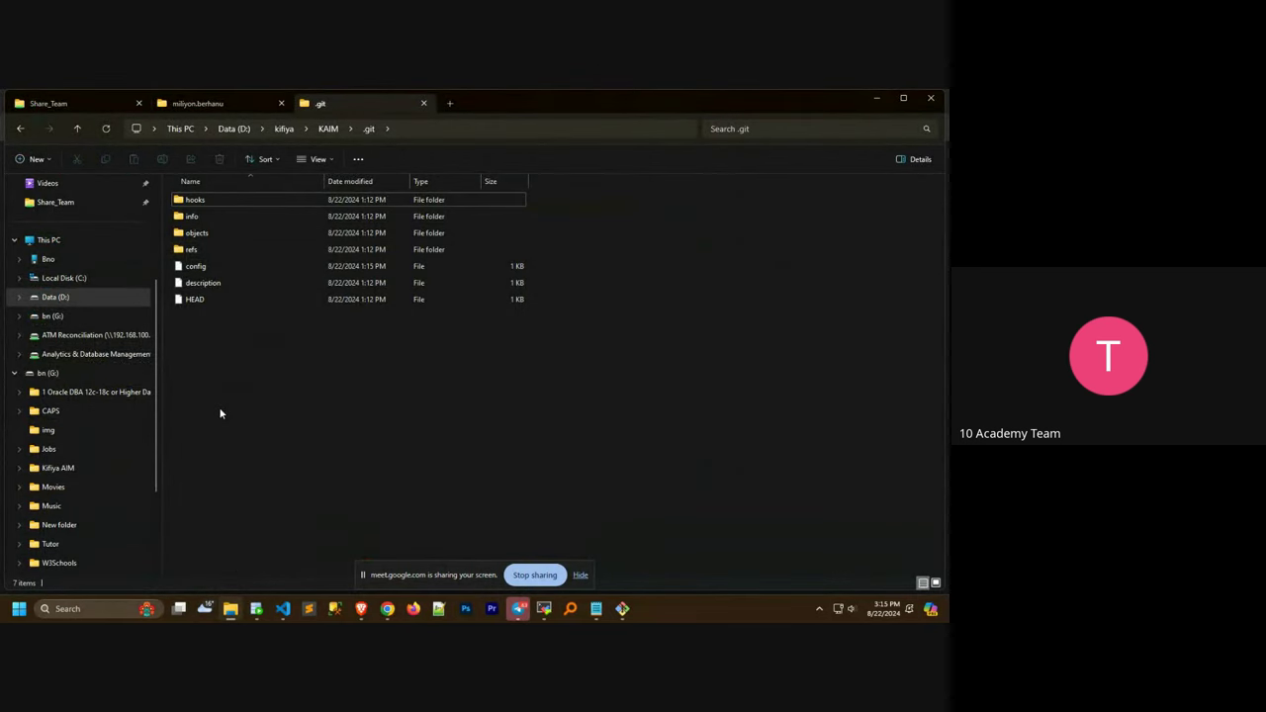
click(103, 279)
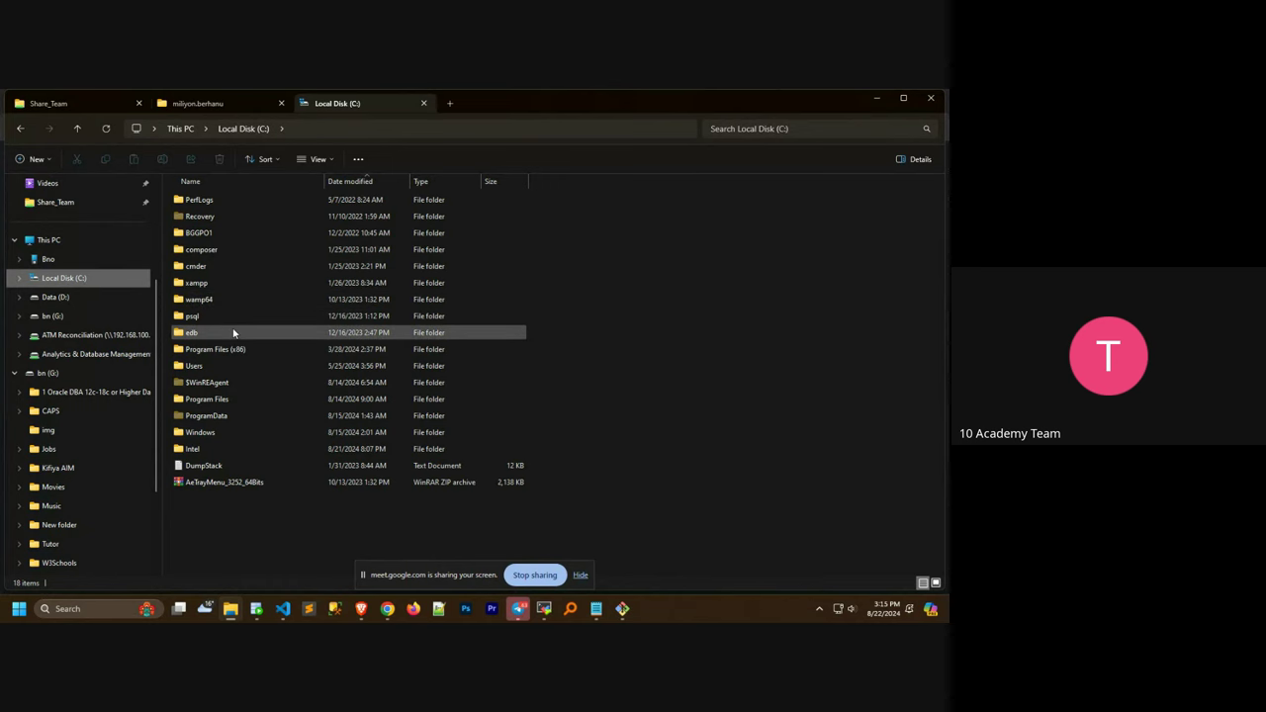
double_click(240, 399)
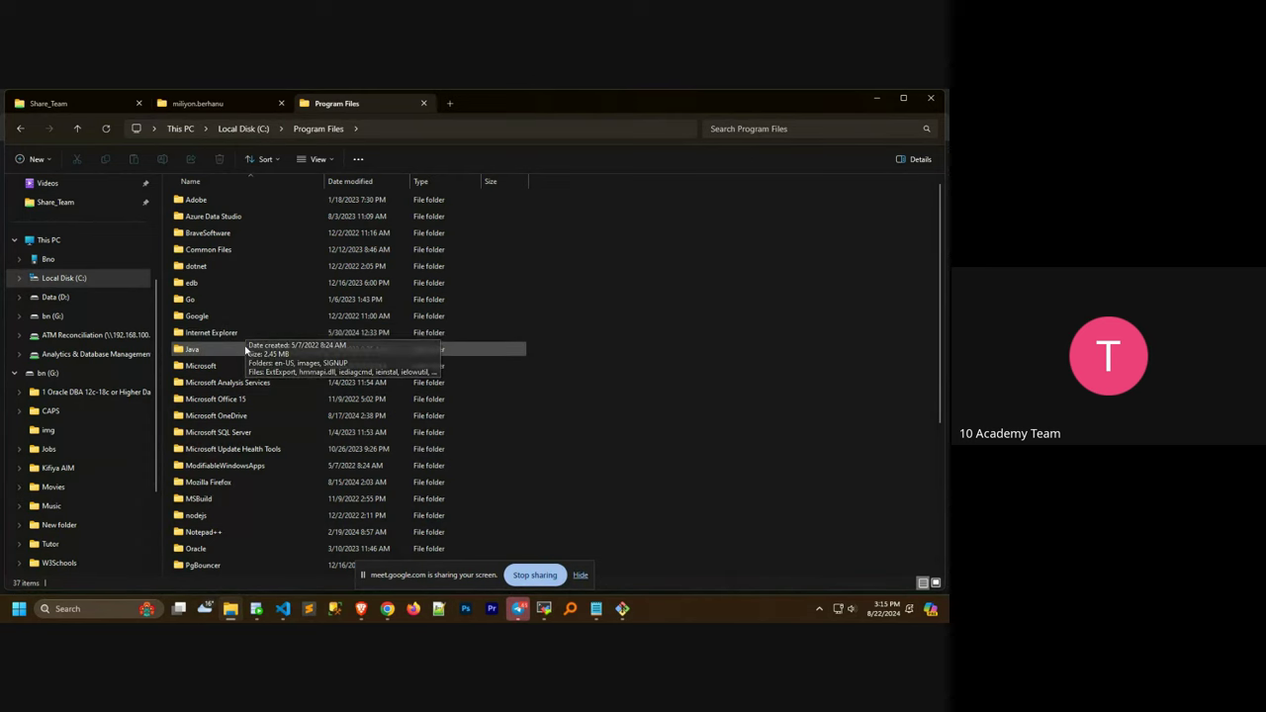
scroll(248, 347, down, 2)
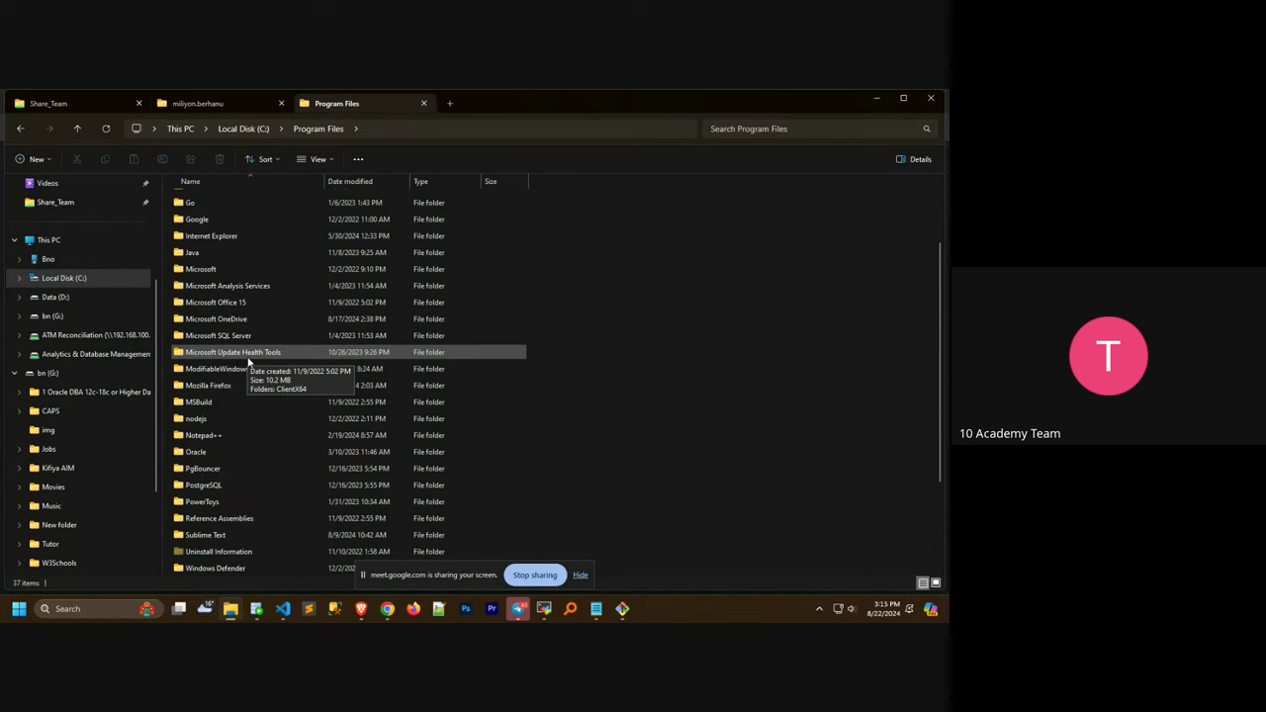
scroll(247, 361, up, 2)
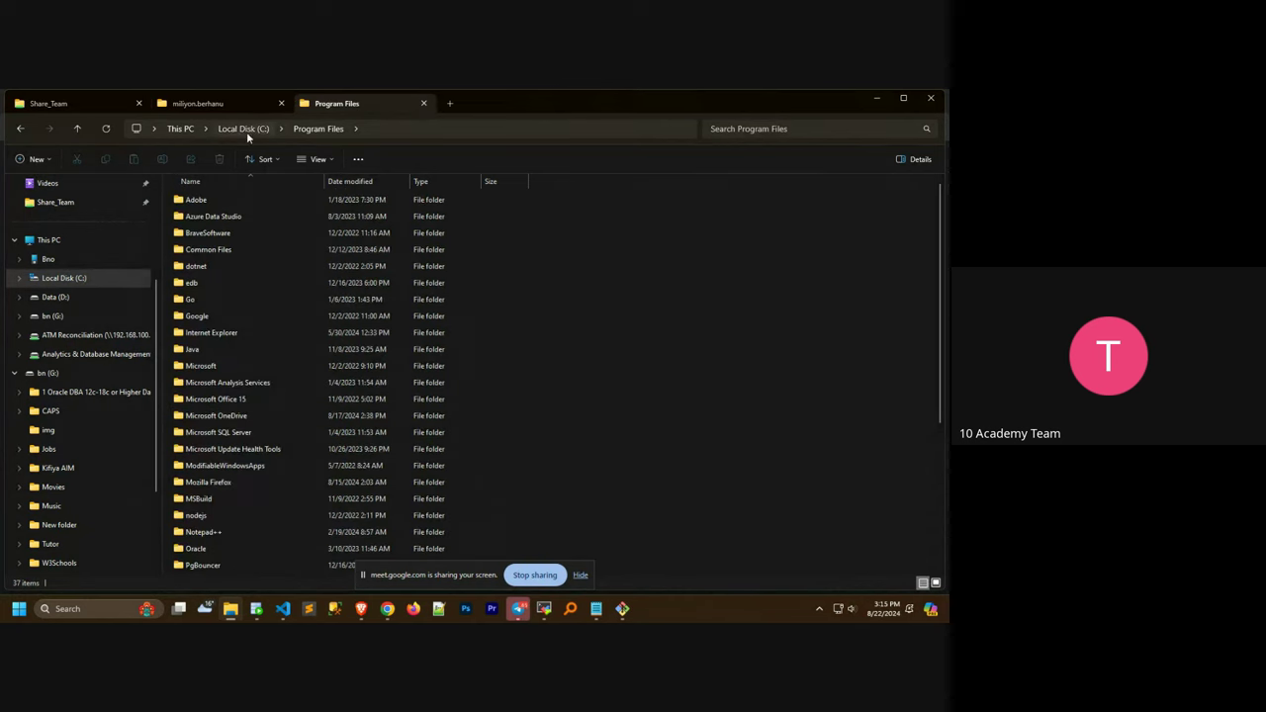
Step: Look through C:\Program Files (x86) for a Git folder and check the Git Bash terminal
click(244, 130)
click(223, 353)
double_click(222, 353)
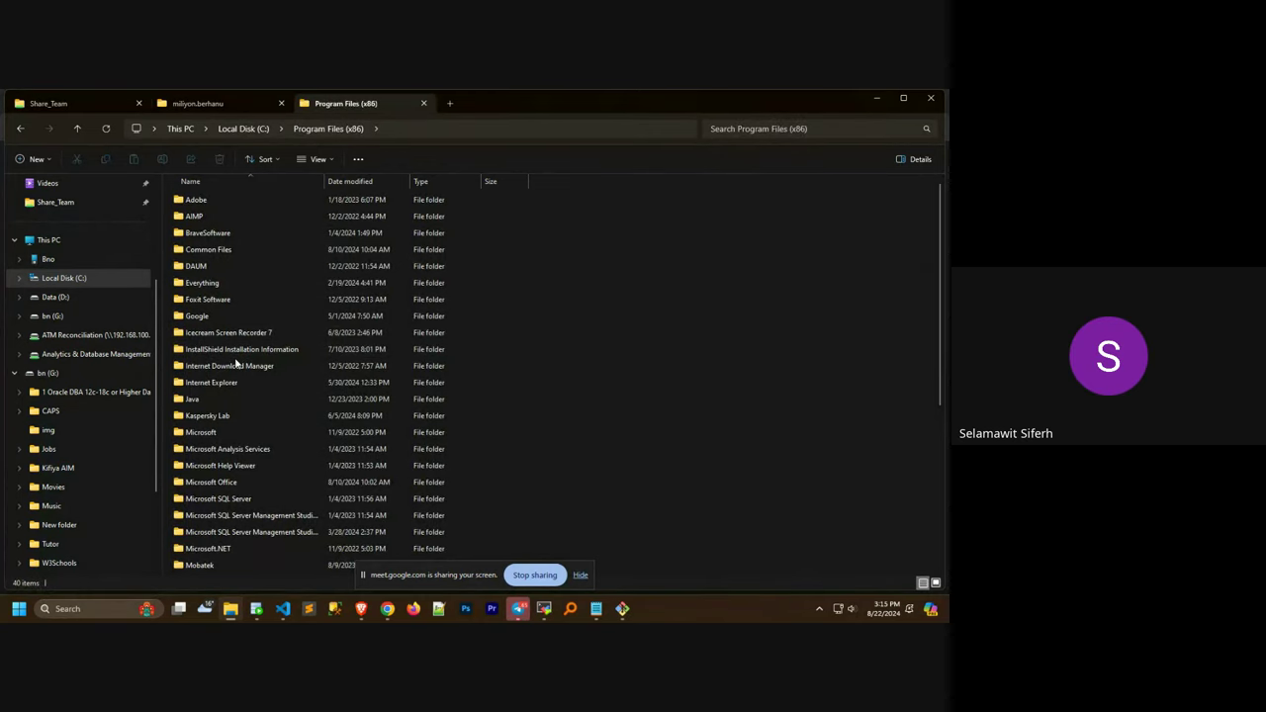
scroll(236, 371, down, 1)
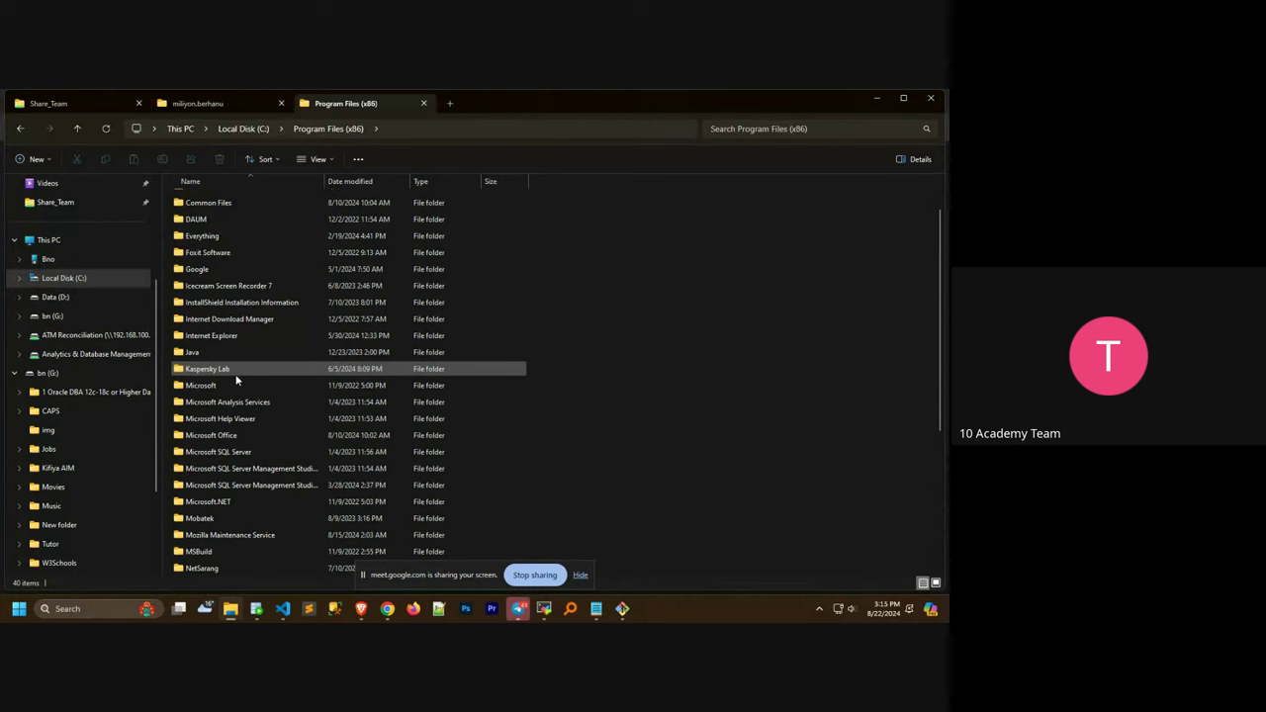
click(622, 609)
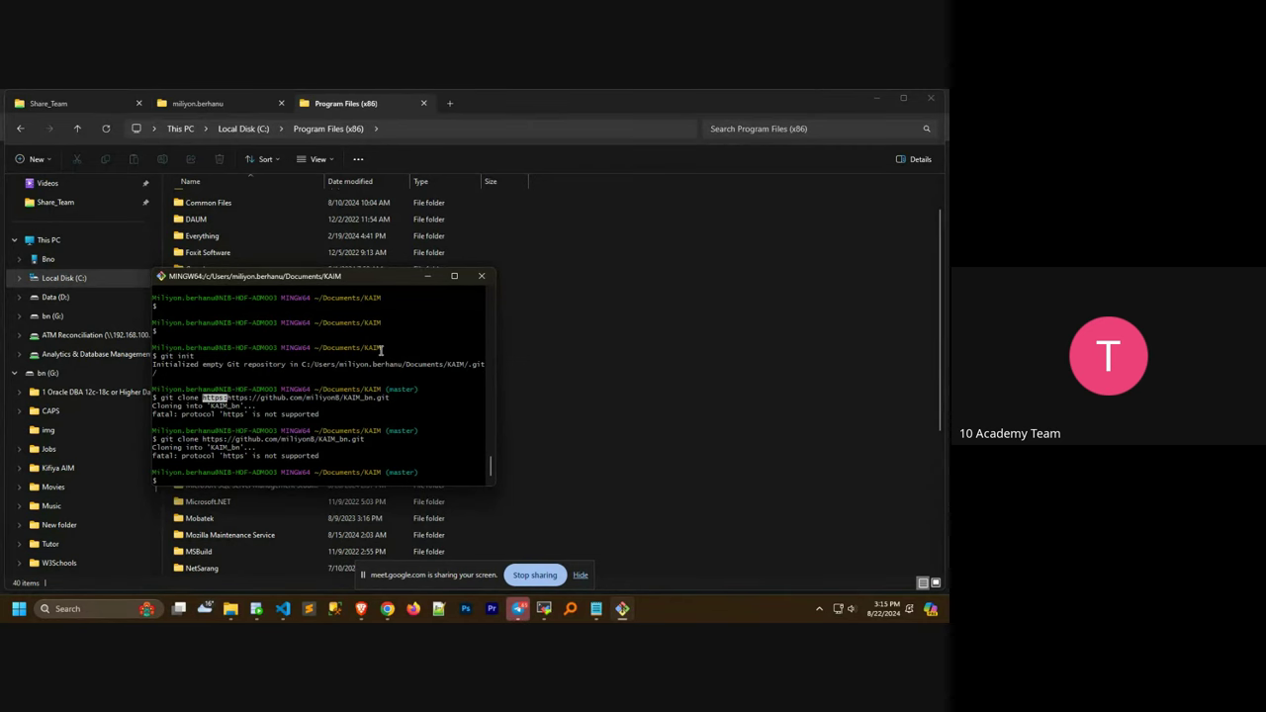
click(539, 308)
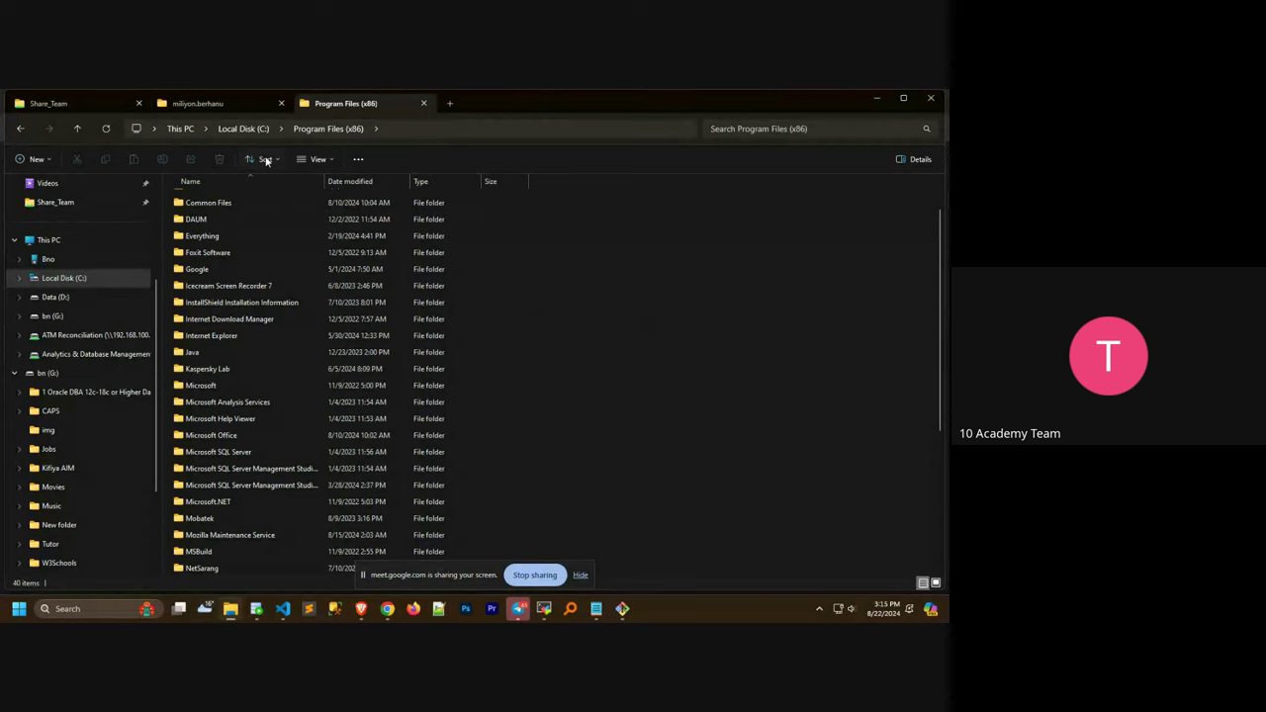
Step: Go back to the root of drive C, search it for "git" and look through the matches
key(alt+Up)
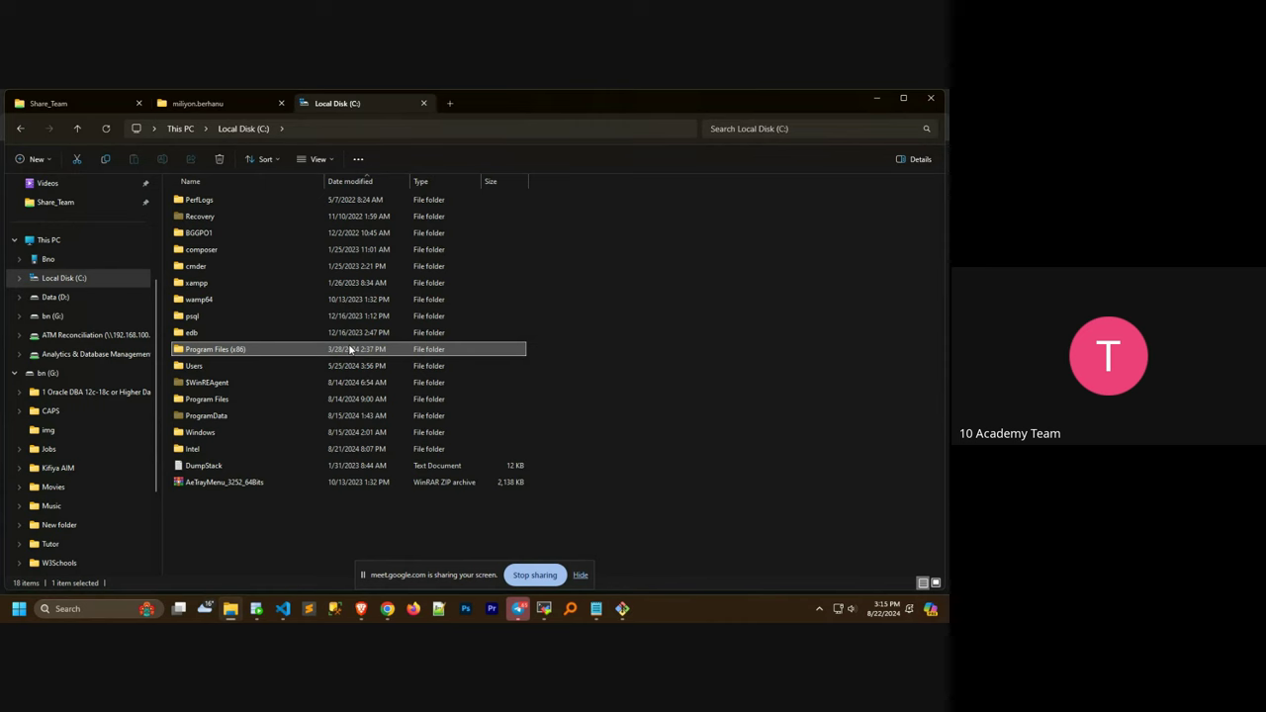
click(802, 129)
text(g)
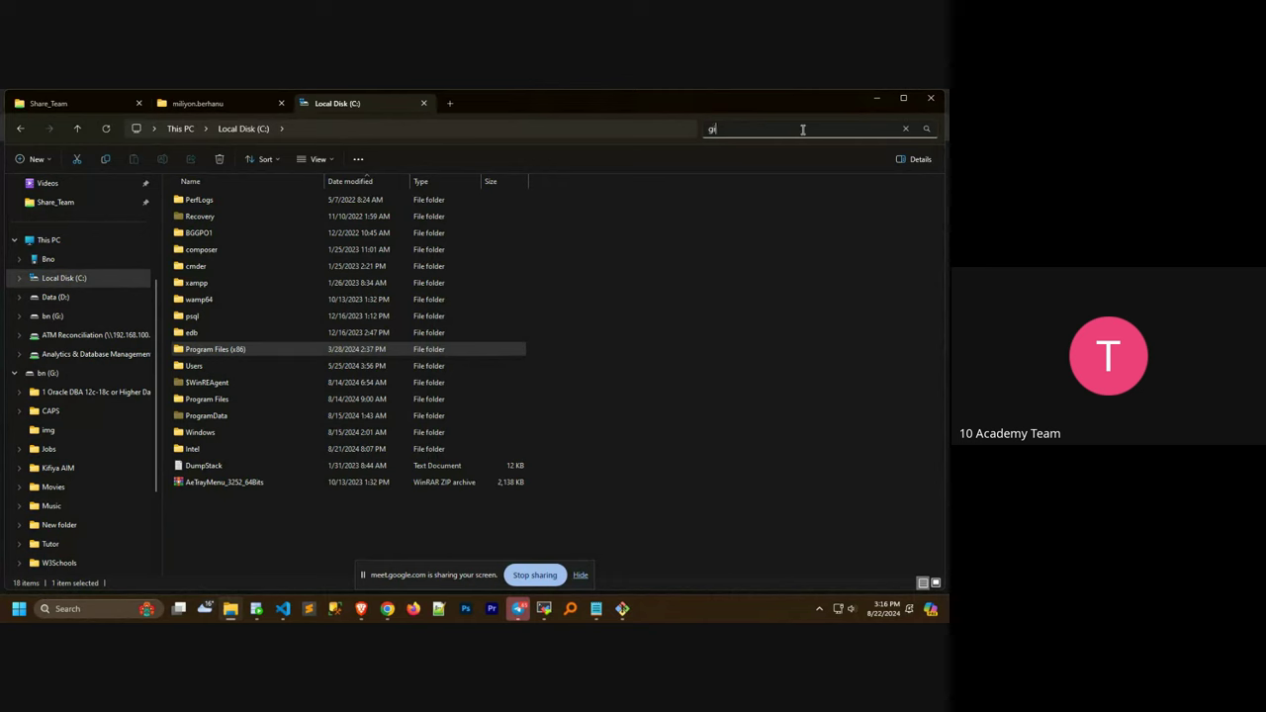
text(it)
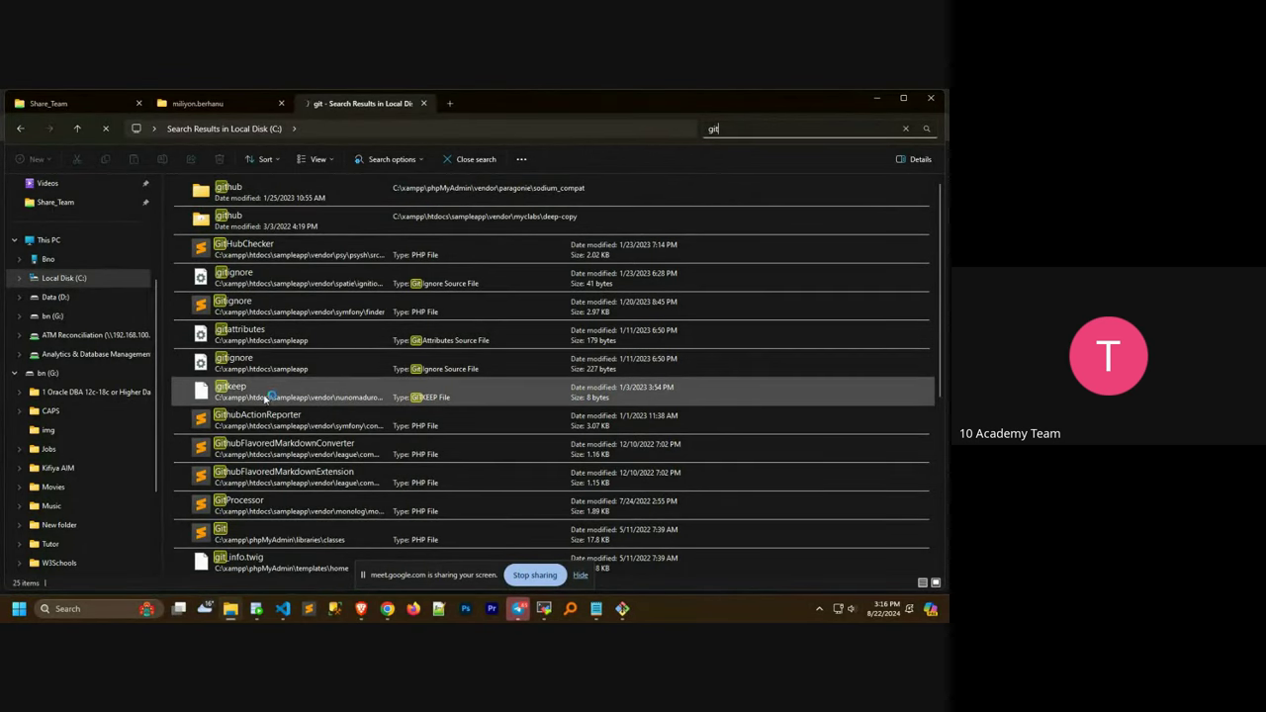
scroll(315, 402, down, 4)
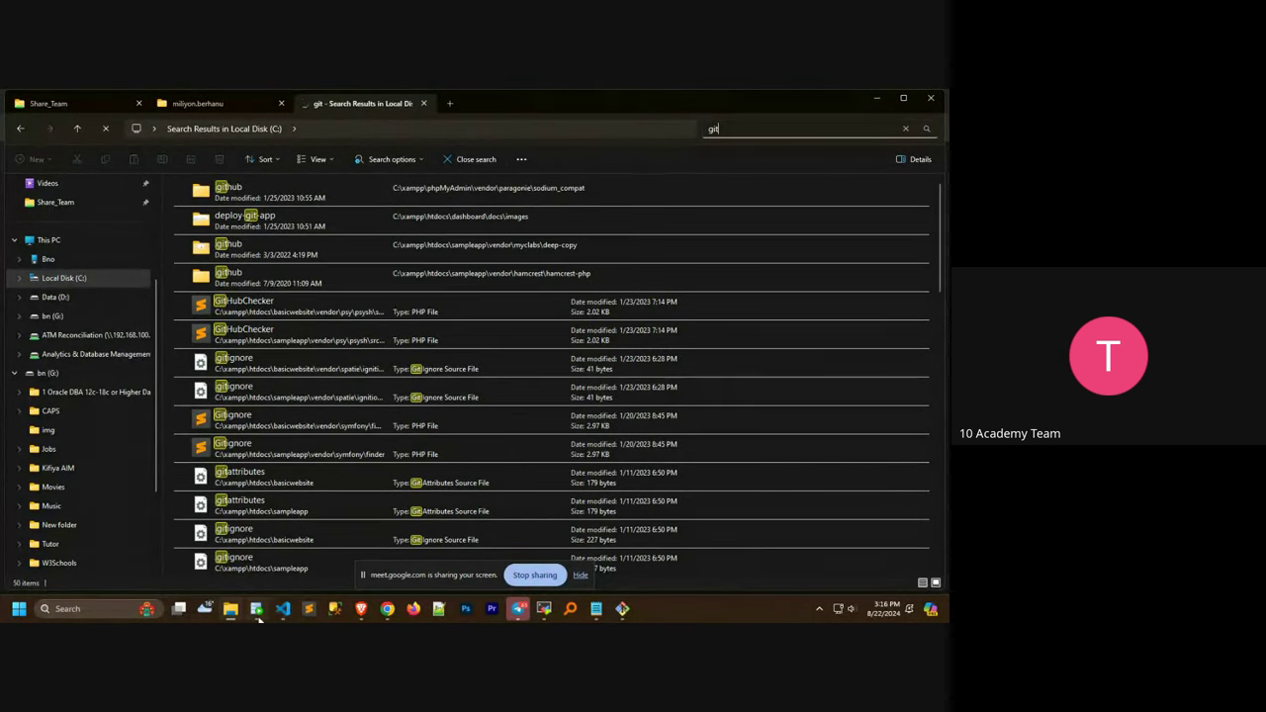
Step: Return to the Google Meet call, clear the unsent chat draft and send the message "it AD"
mouse_move(257, 613)
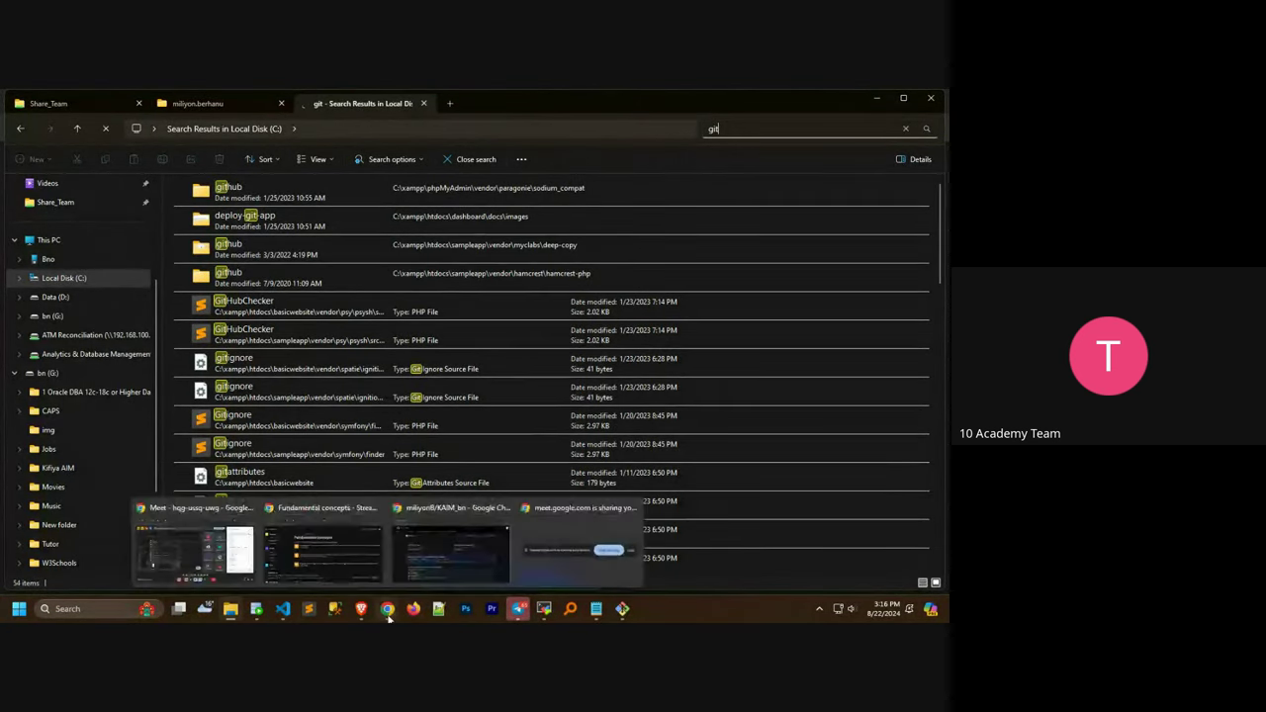
click(546, 576)
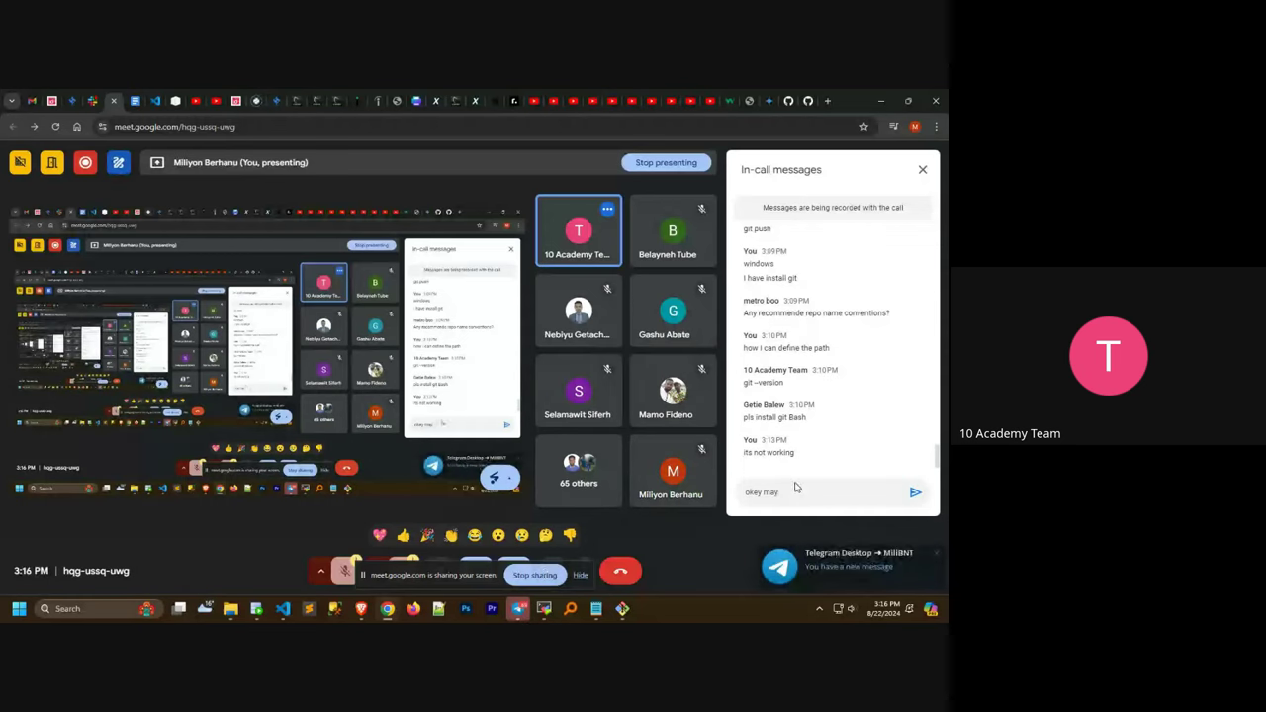
key(BackSpace)
key(BackSpace)
key(BackSpace)
key(BackSpace)
key(BackSpace)
key(BackSpace)
key(BackSpace)
key(BackSpace)
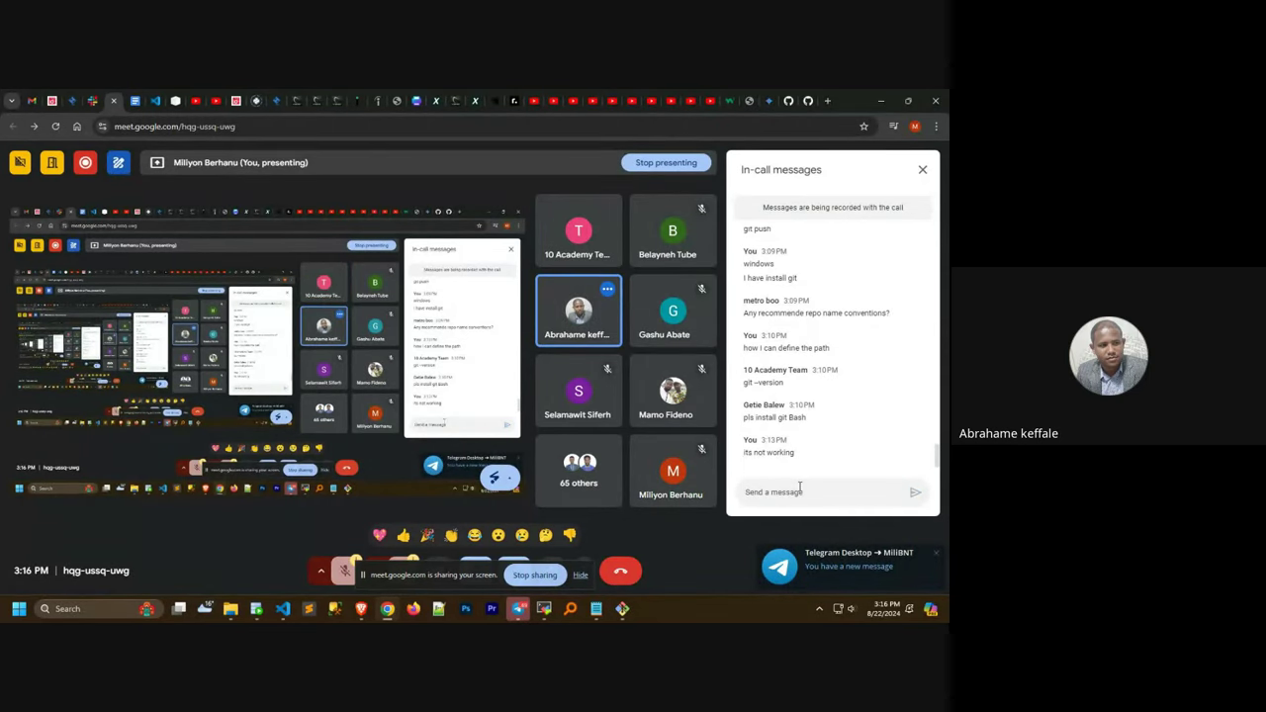
text(it AD)
key(Return)
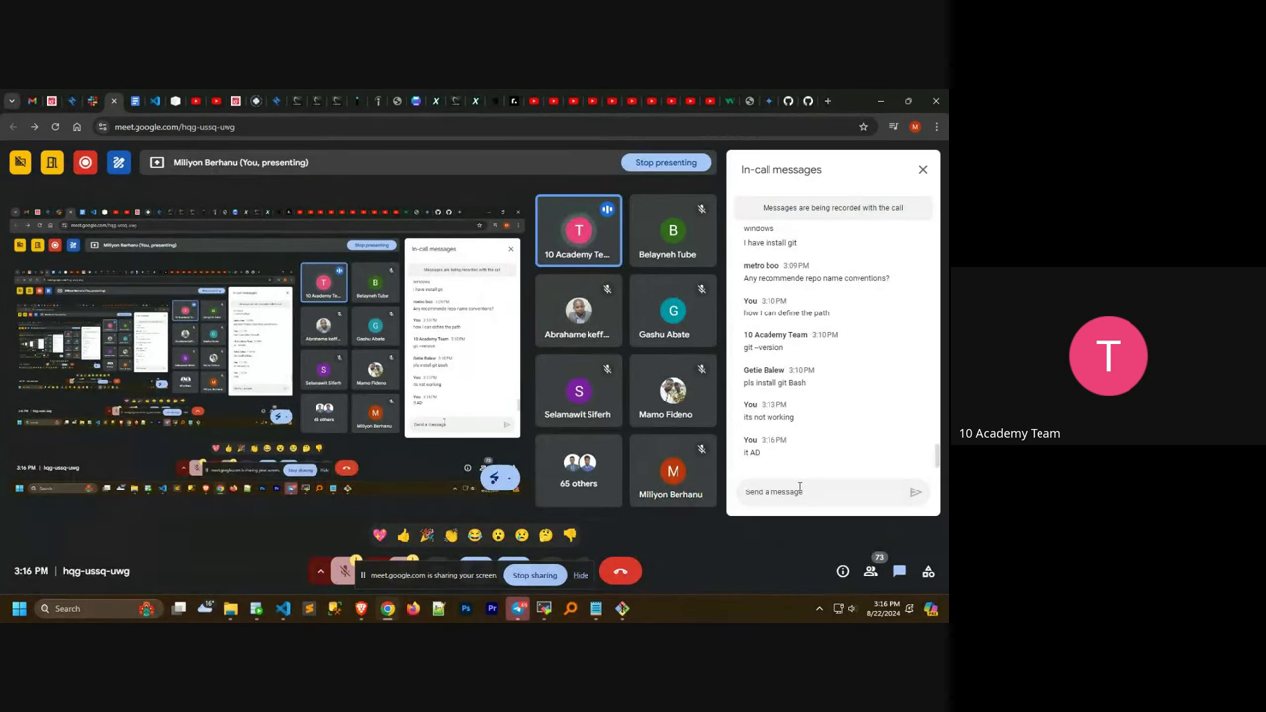
text(my)
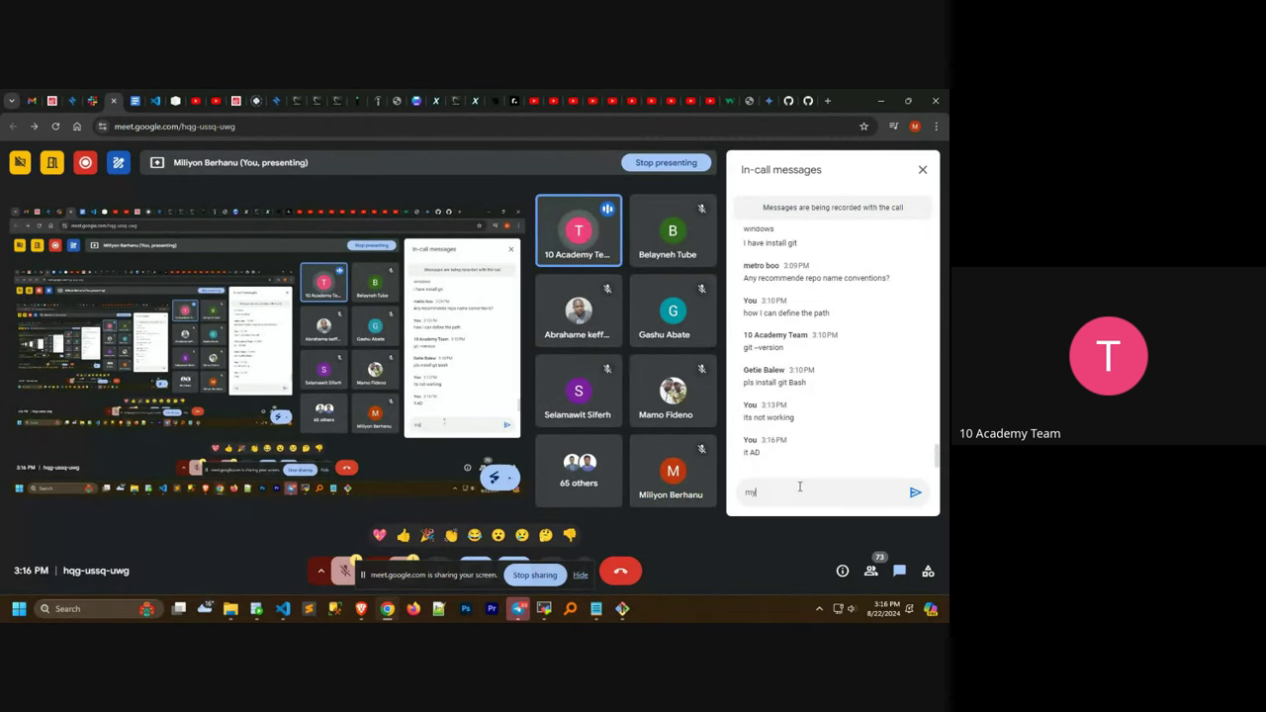
key(BackSpace)
text(ay b)
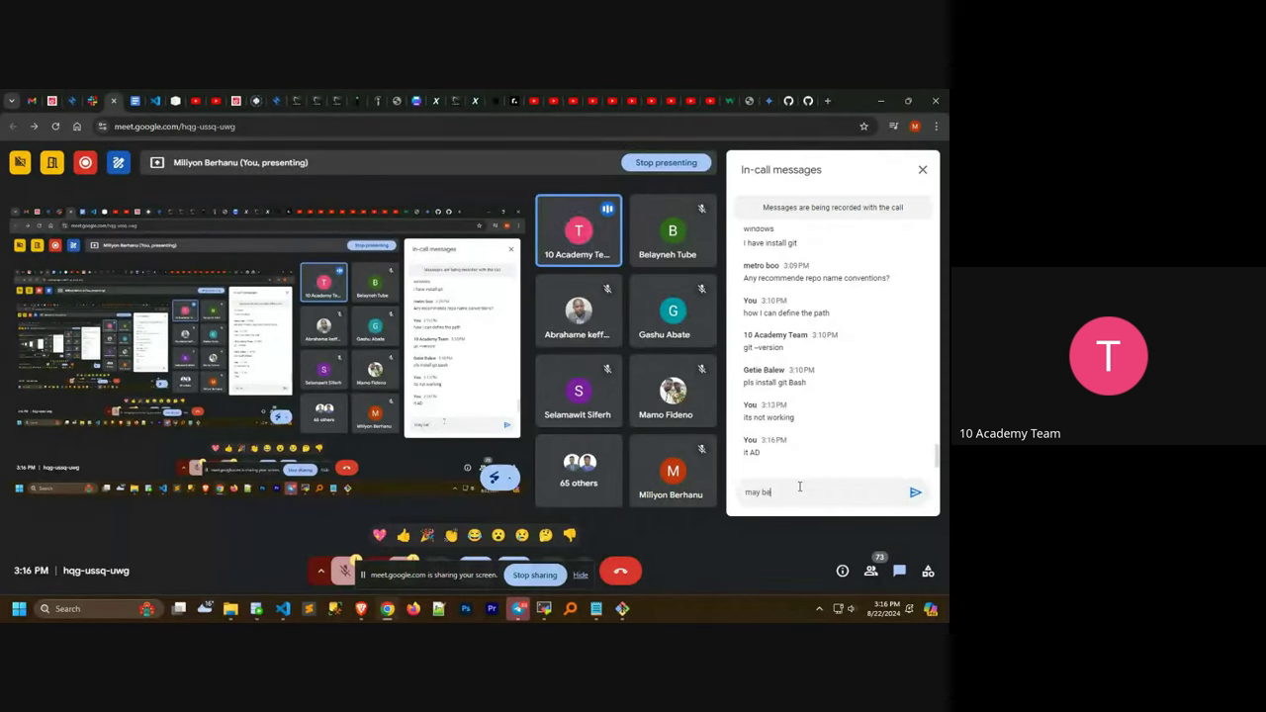
text(e)
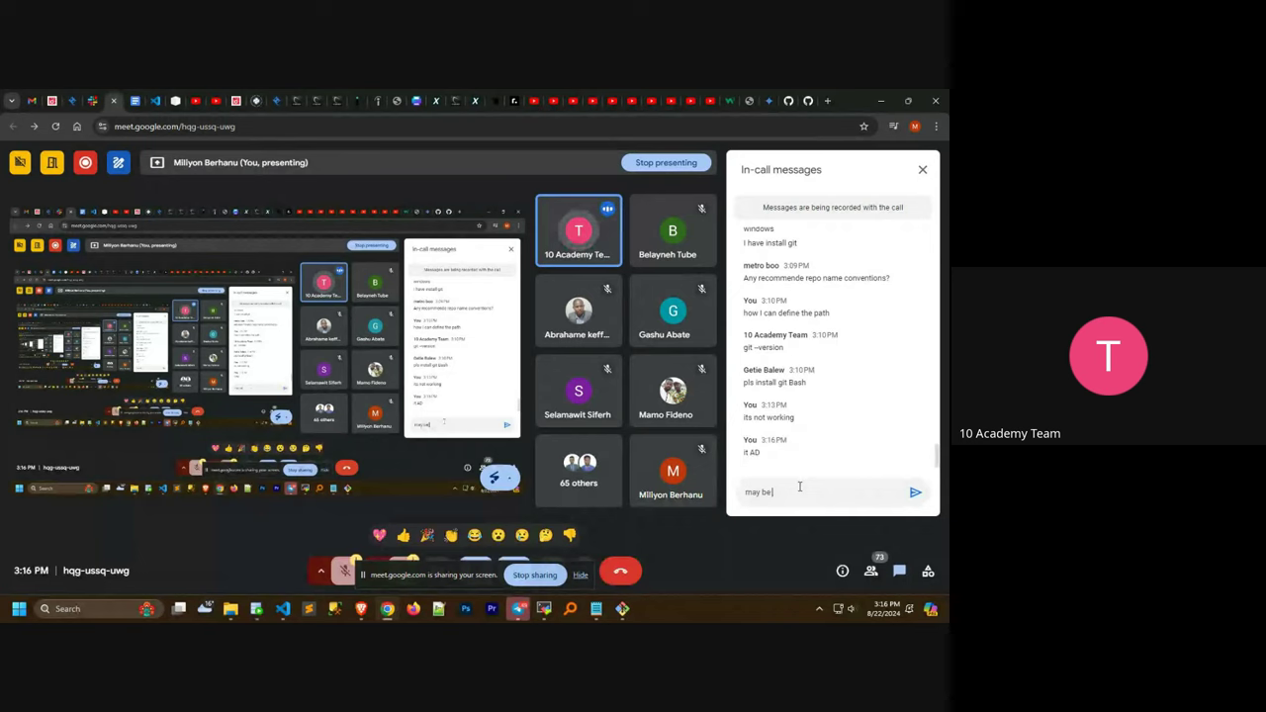
key(BackSpace)
key(BackSpace)
key(BackSpace)
key(BackSpace)
key(BackSpace)
key(BackSpace)
Step: Send the message "okey I will try with another computer" in the meeting chat
text(ok)
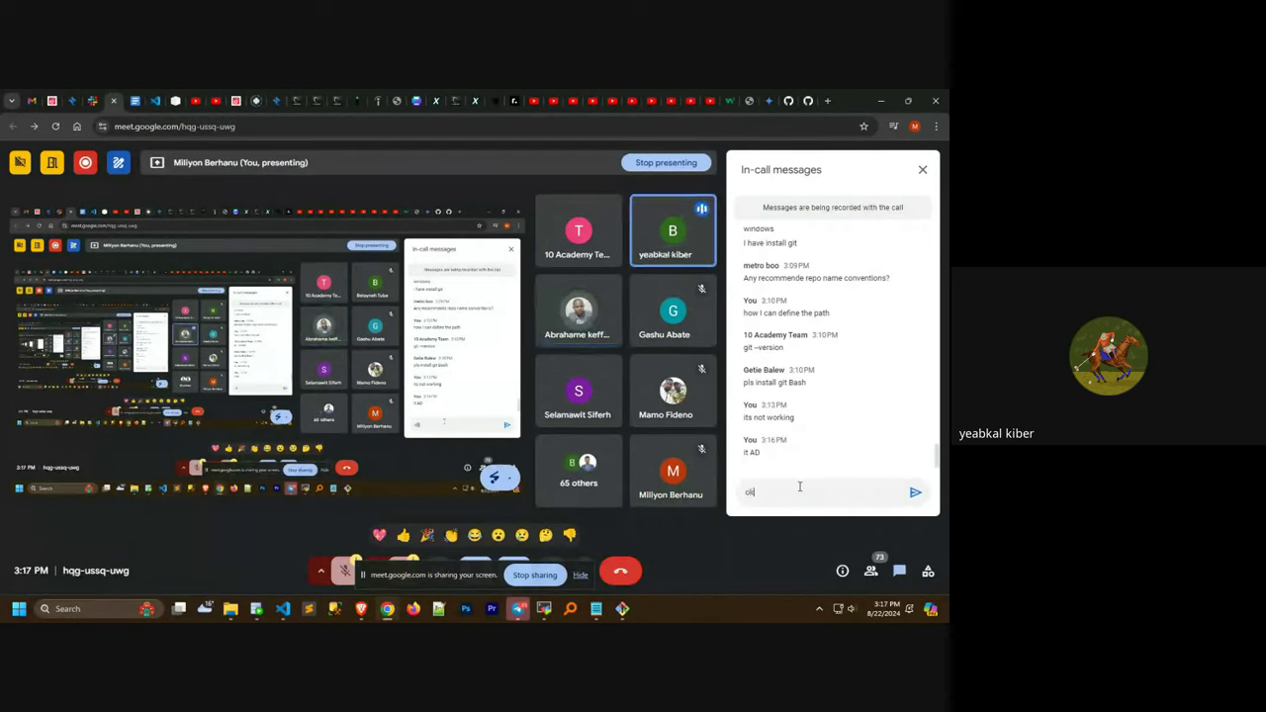
text(ey I)
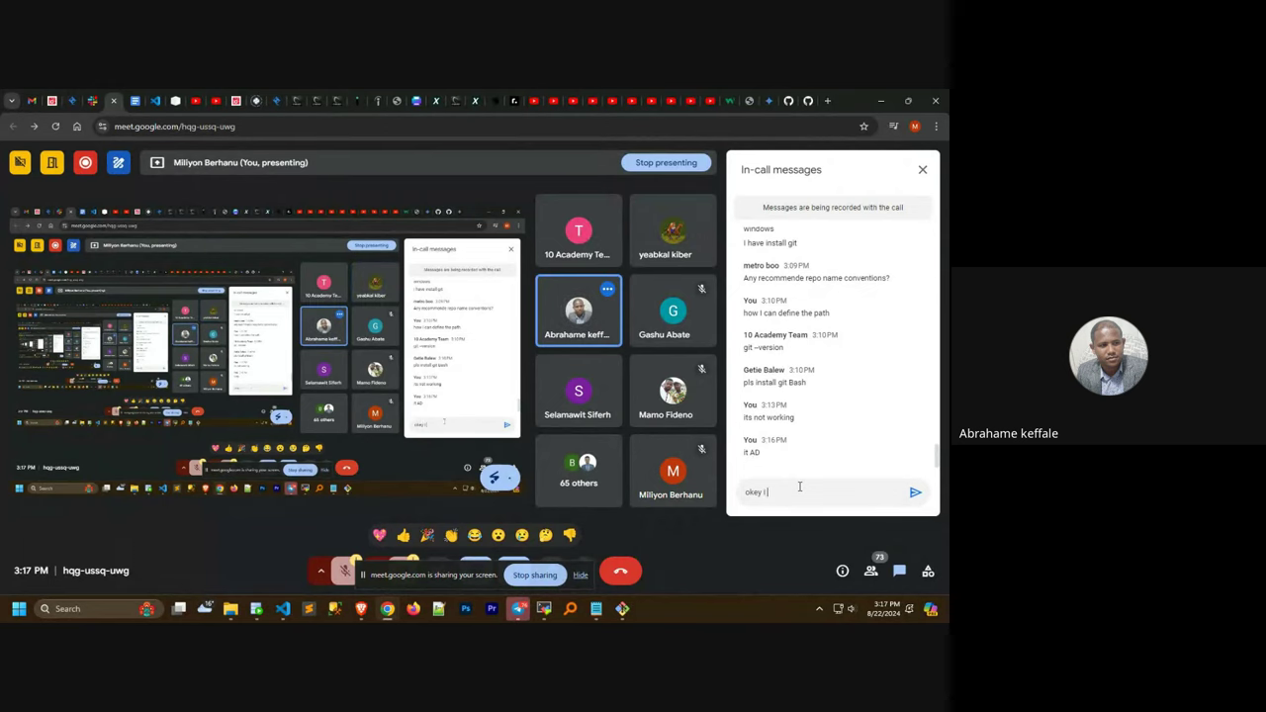
text( will try with and)
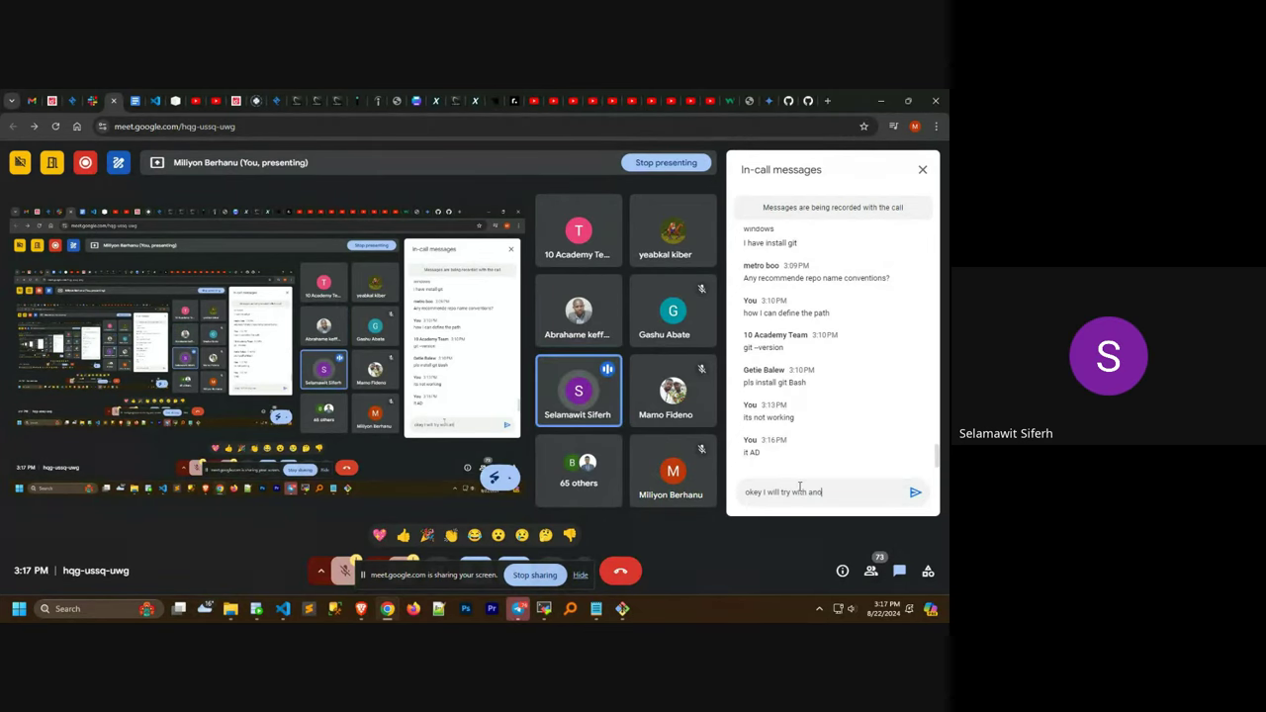
key(BackSpace)
text(other)
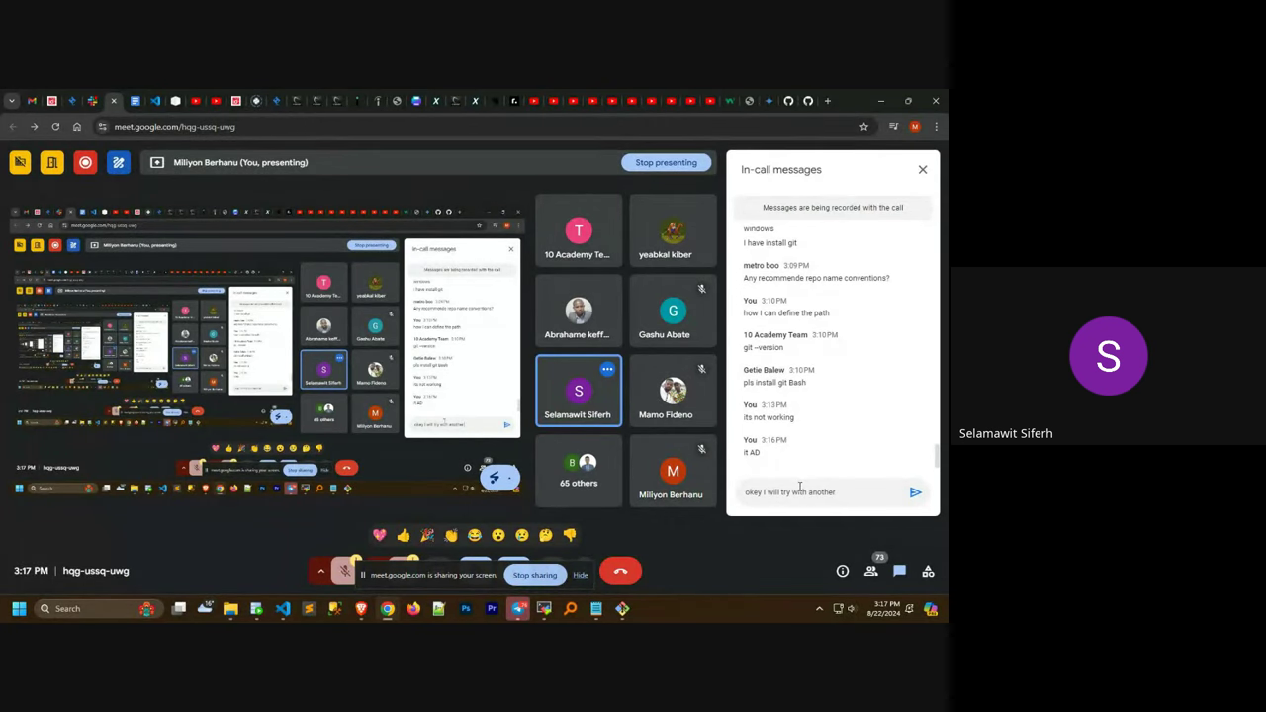
text( com)
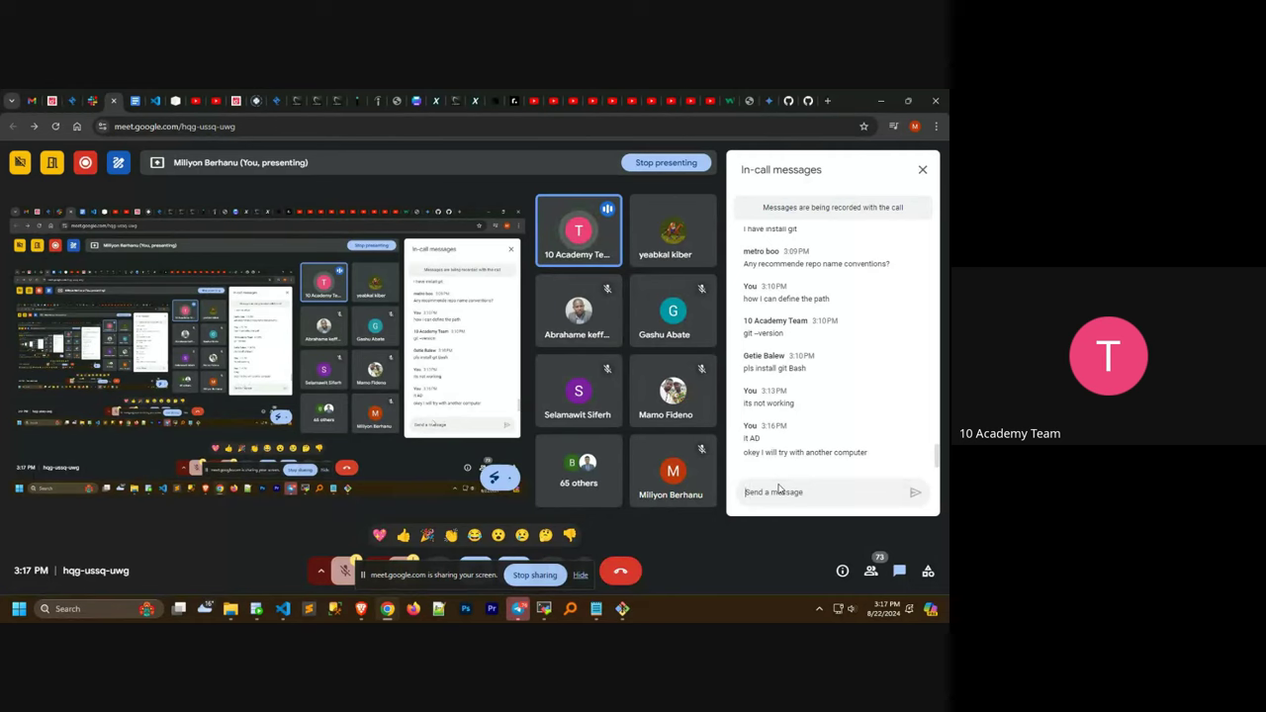
click(778, 489)
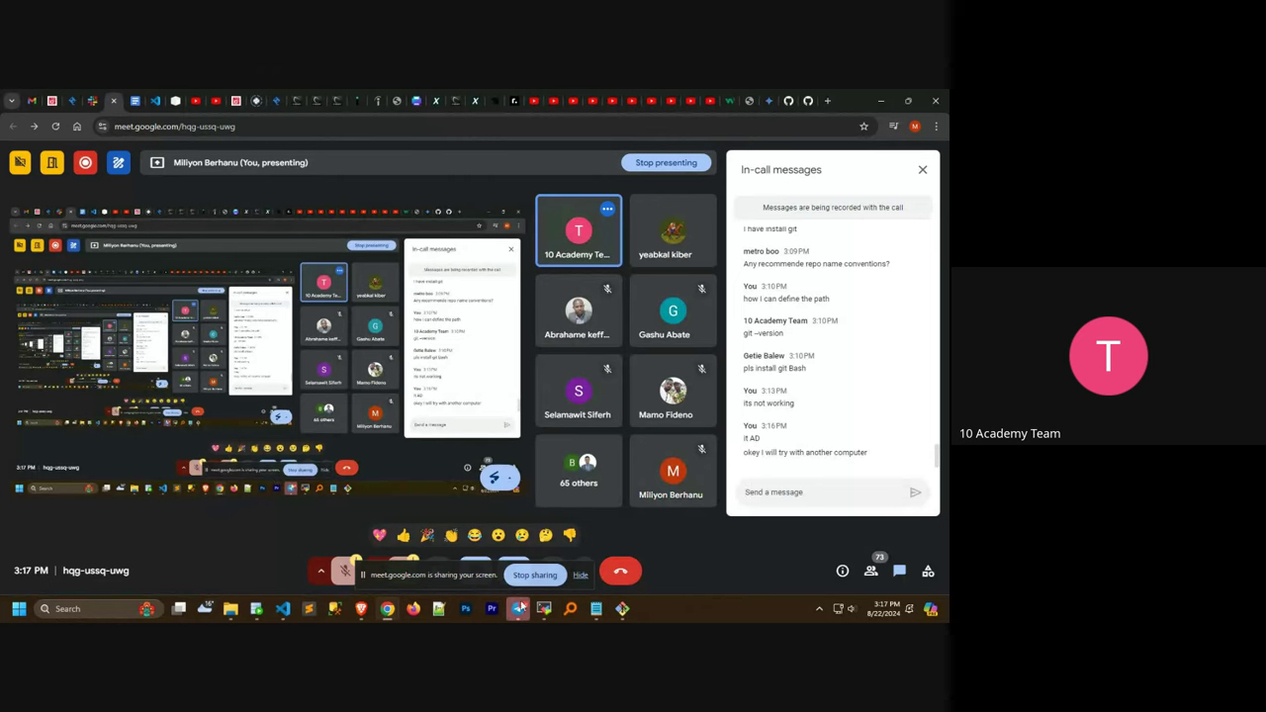
Step: Open Command Prompt and run "where git" to locate the Git executable
mouse_move(284, 610)
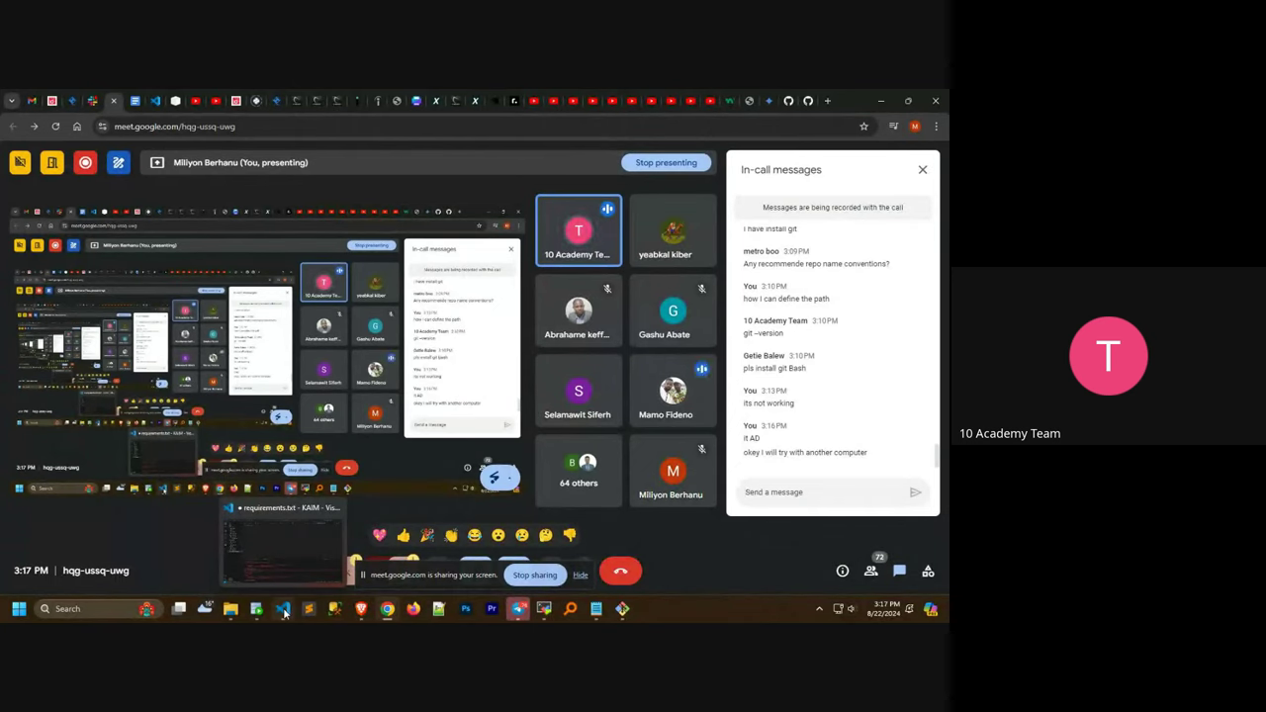
click(102, 609)
text(cmd)
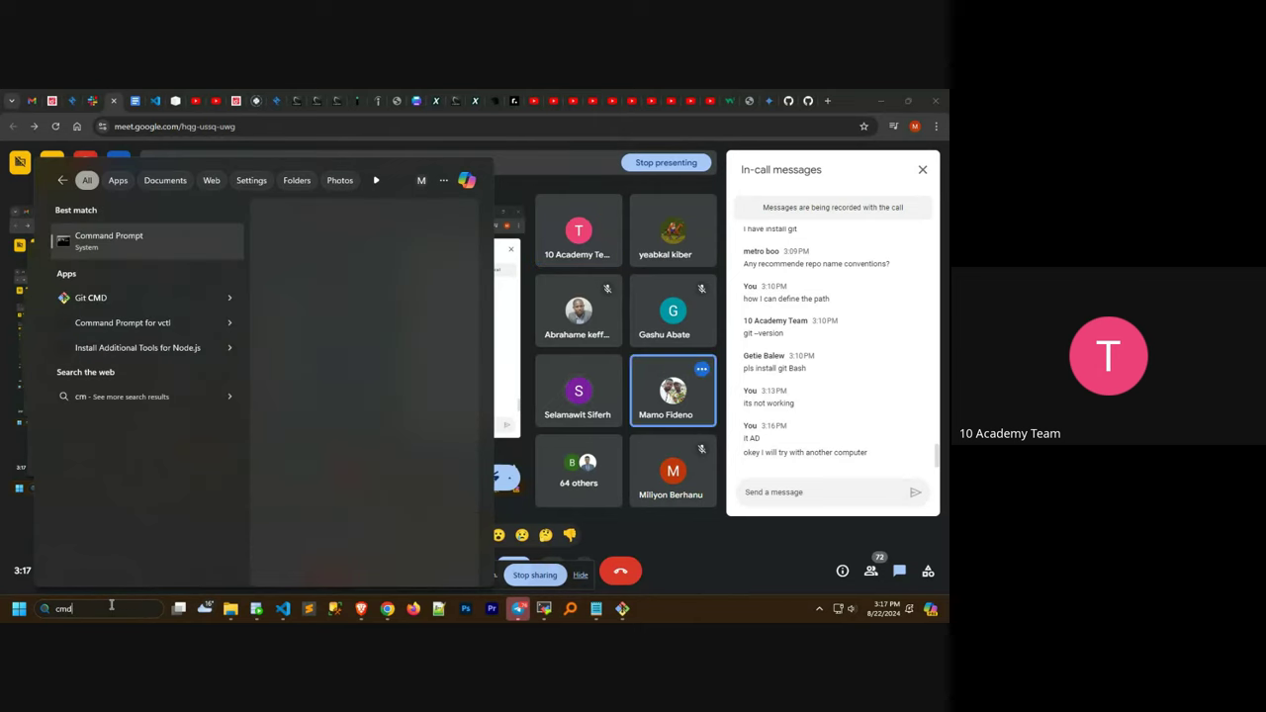
key(Return)
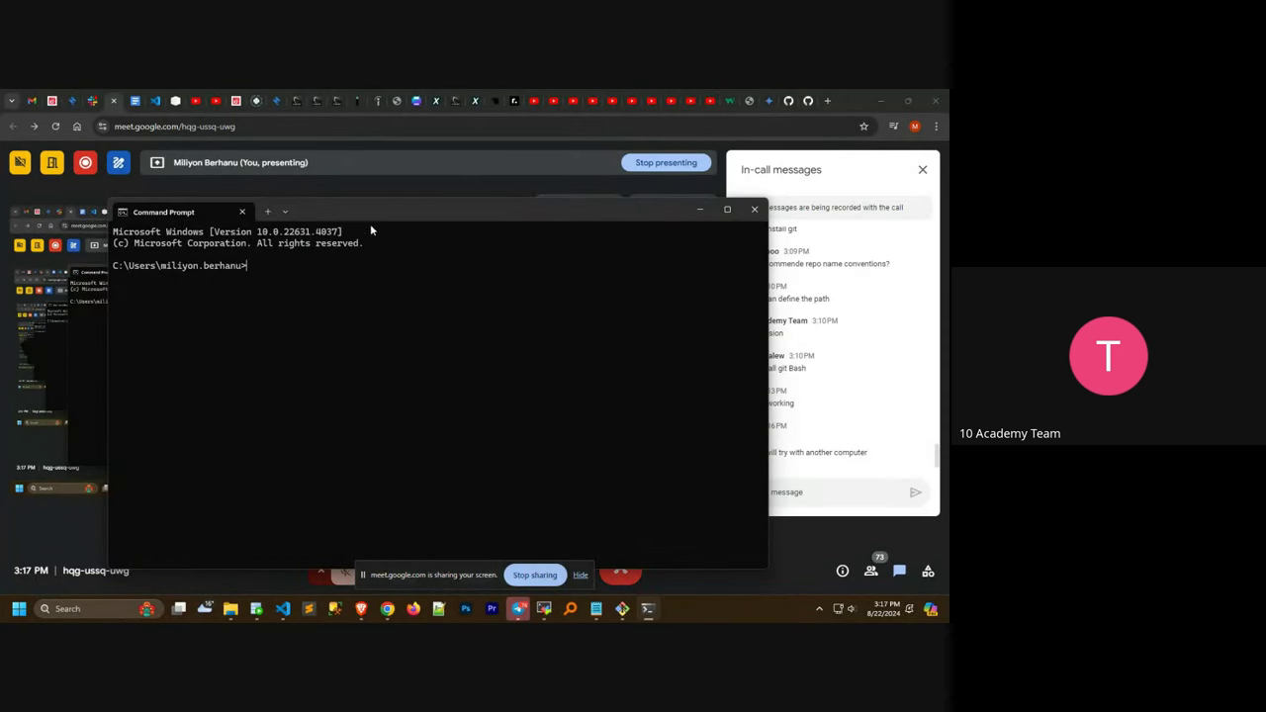
drag(364, 213, 340, 207)
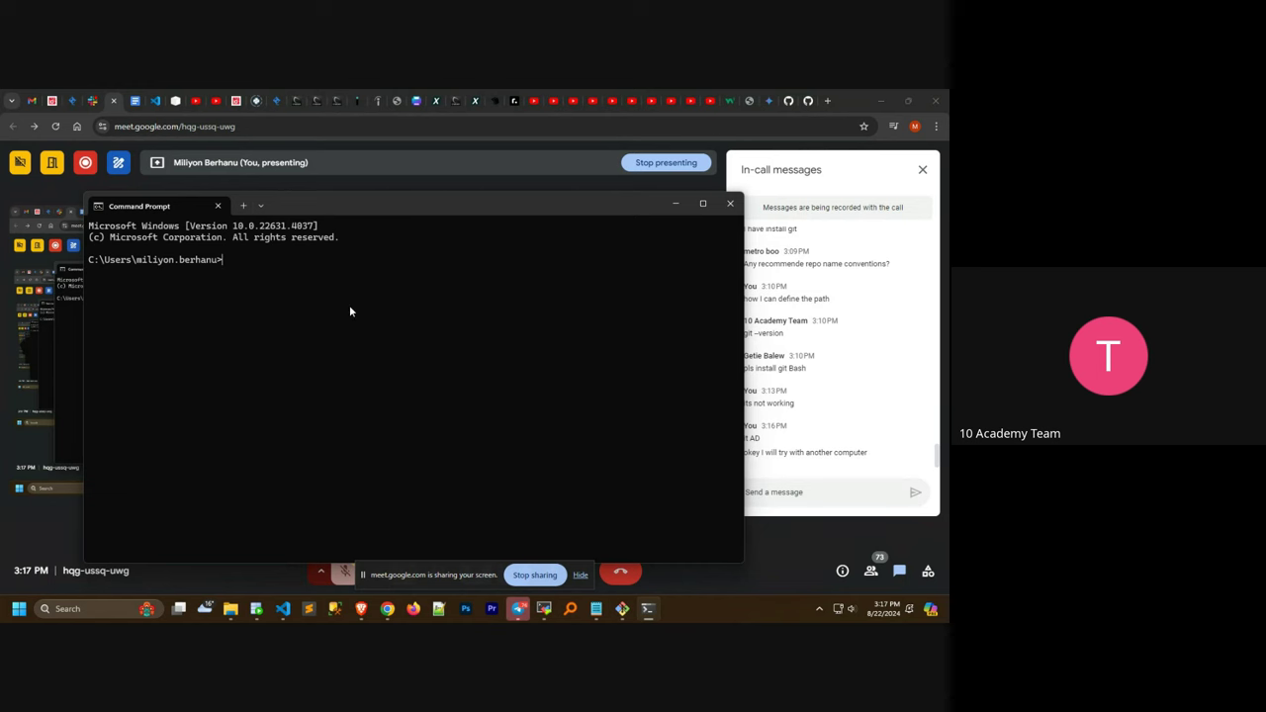
text(where git)
key(Return)
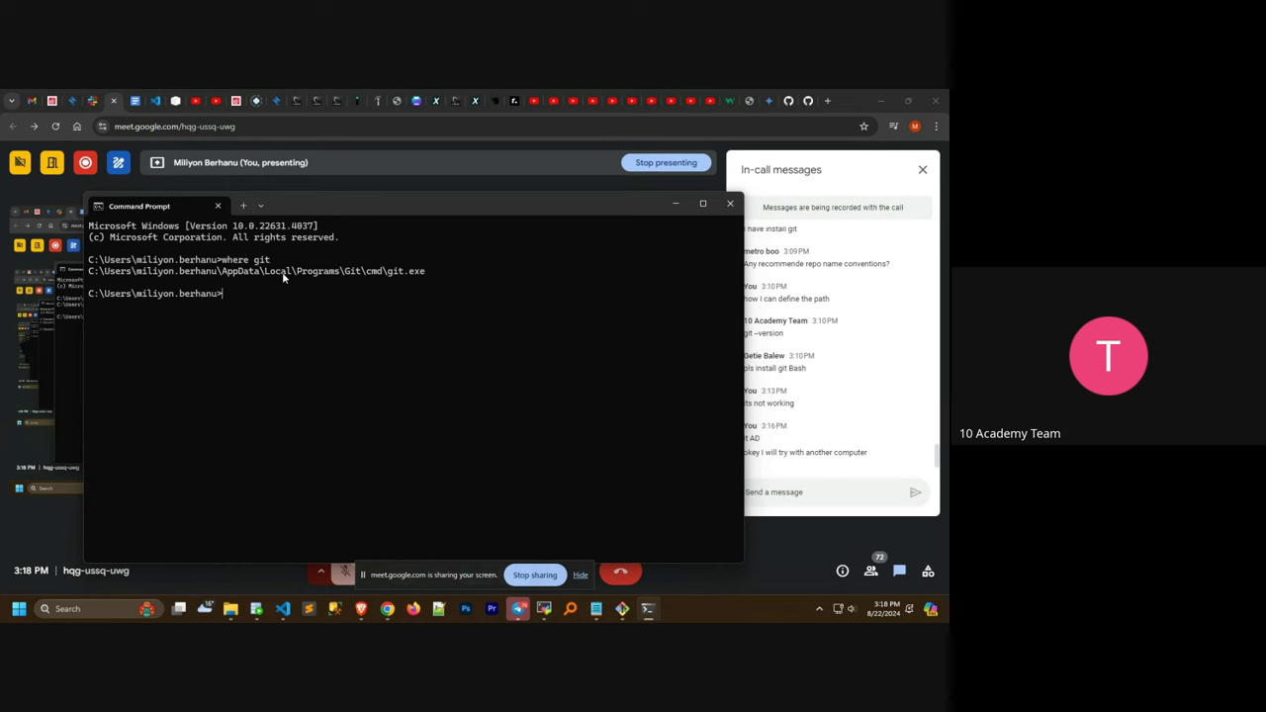
Step: Select the full git.exe path in the command output, then switch to File Explorer and open a new tab
drag(339, 273, 378, 273)
click(164, 274)
drag(90, 272, 424, 275)
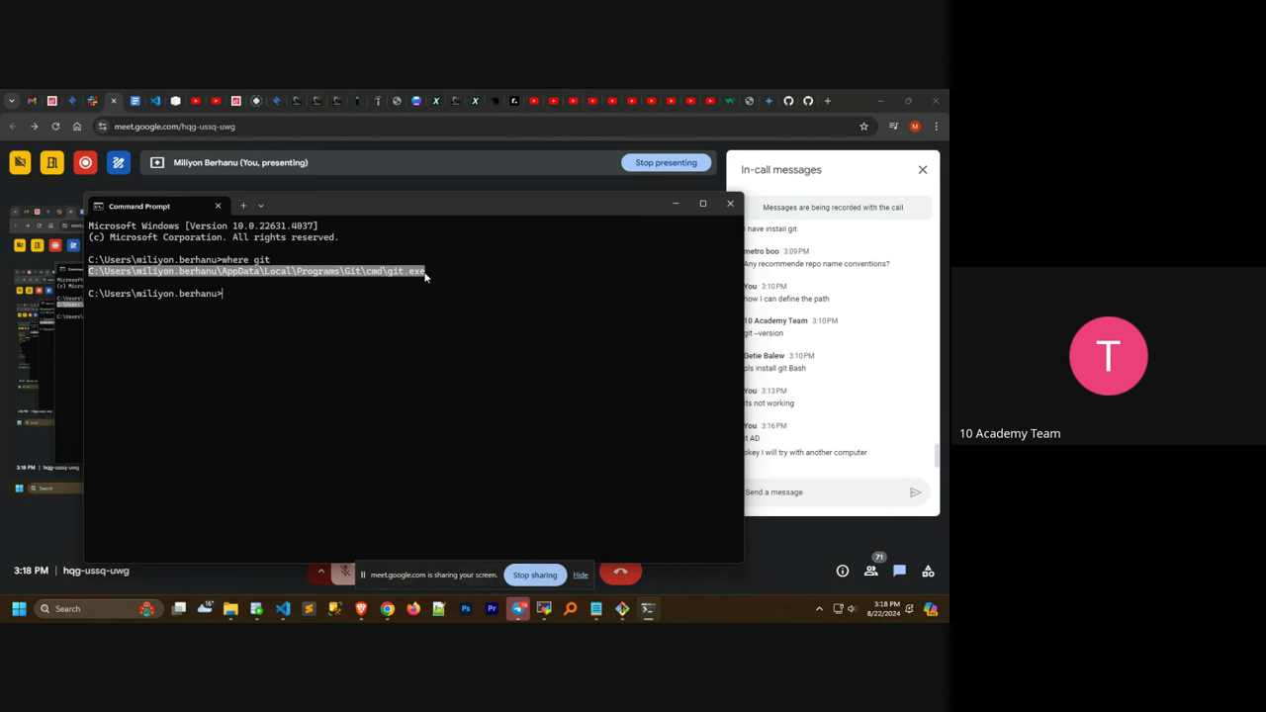
key(alt+Tab)
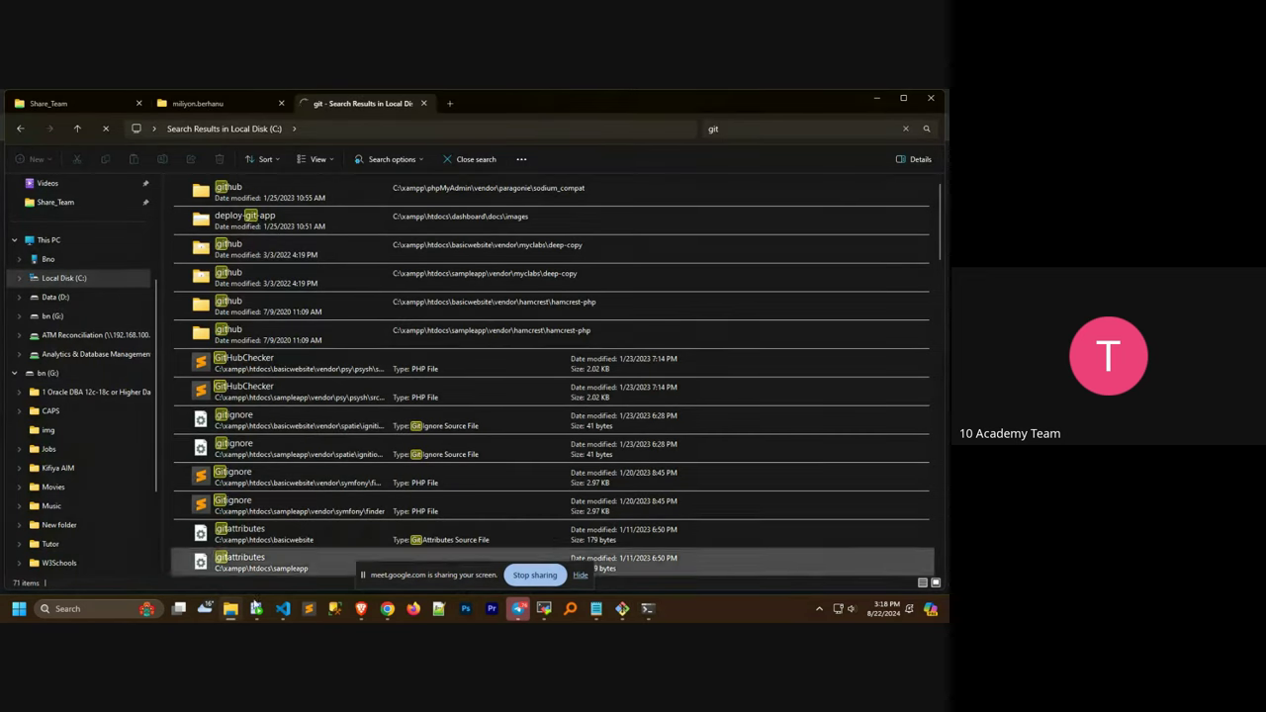
click(450, 103)
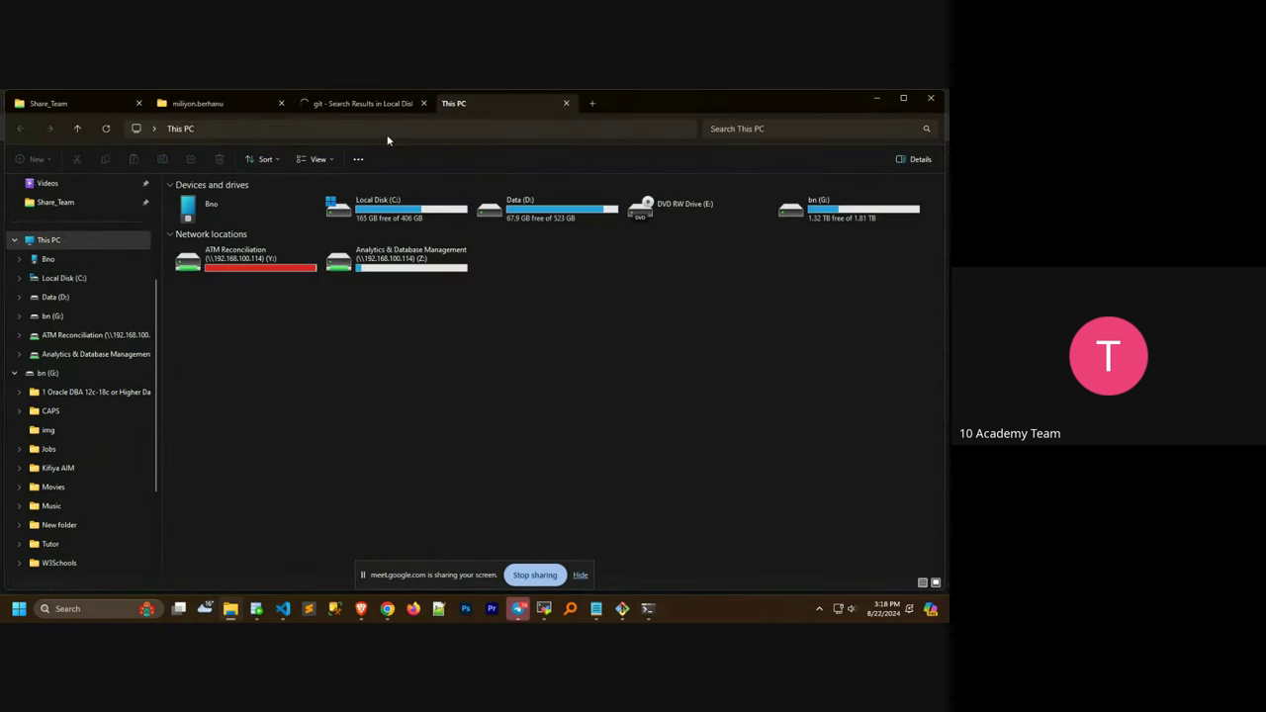
click(350, 128)
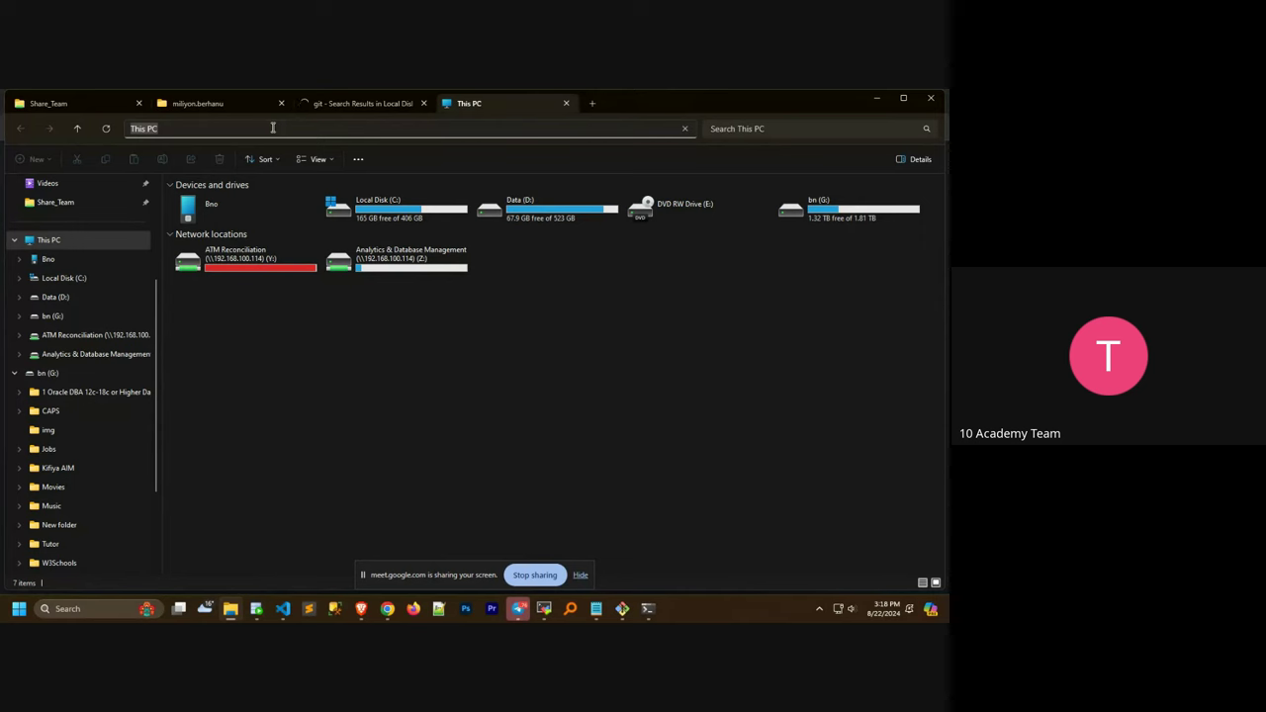
text(git --version)
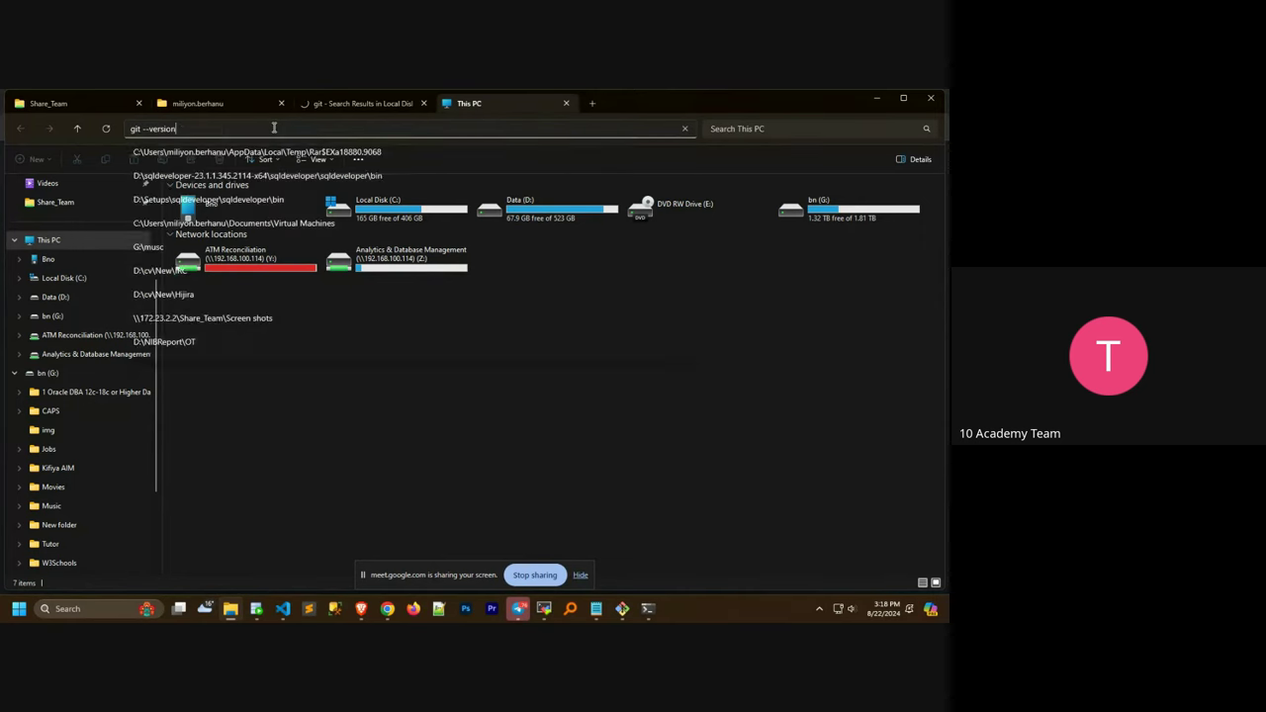
text(git --version)
key(BackSpace)
key(BackSpace)
key(BackSpace)
key(BackSpace)
key(BackSpace)
key(BackSpace)
key(BackSpace)
key(BackSpace)
key(BackSpace)
key(BackSpace)
key(BackSpace)
key(BackSpace)
key(BackSpace)
key(BackSpace)
key(BackSpace)
key(BackSpace)
key(BackSpace)
key(BackSpace)
key(BackSpace)
key(BackSpace)
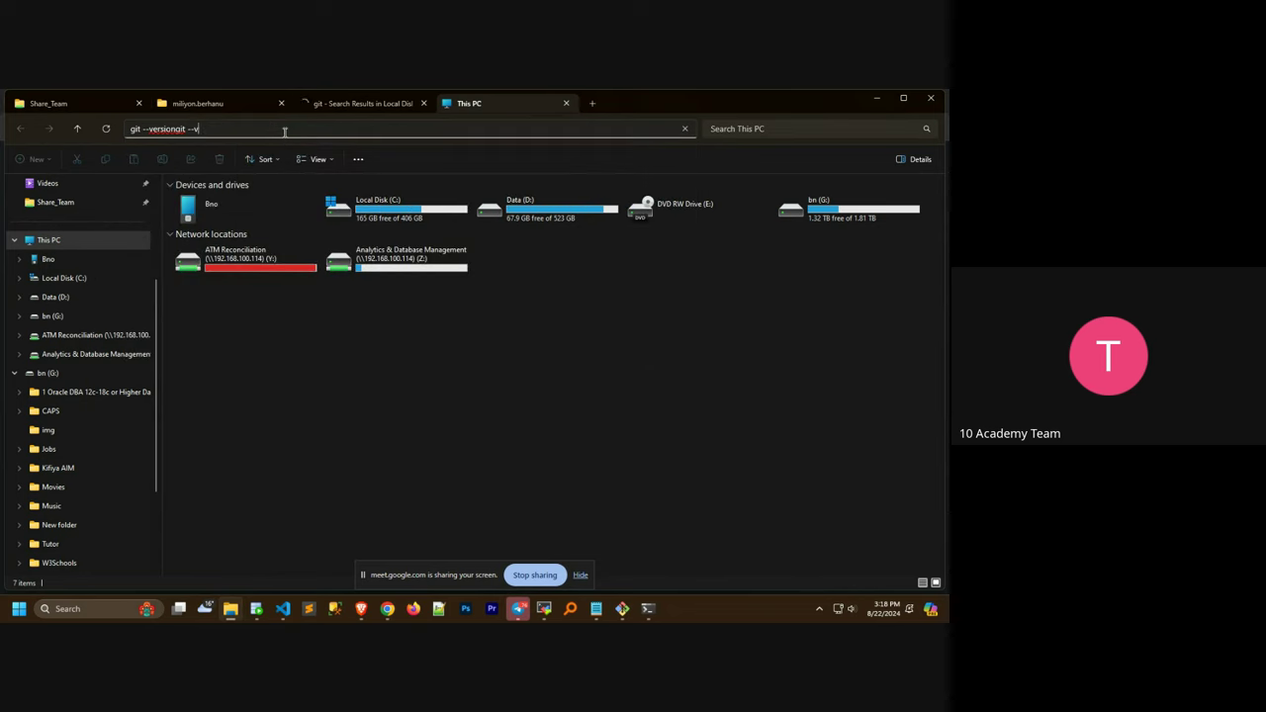
Step: Copy the selected git.exe path from Command Prompt and use it in File Explorer to open the containing Git\cmd folder
click(647, 609)
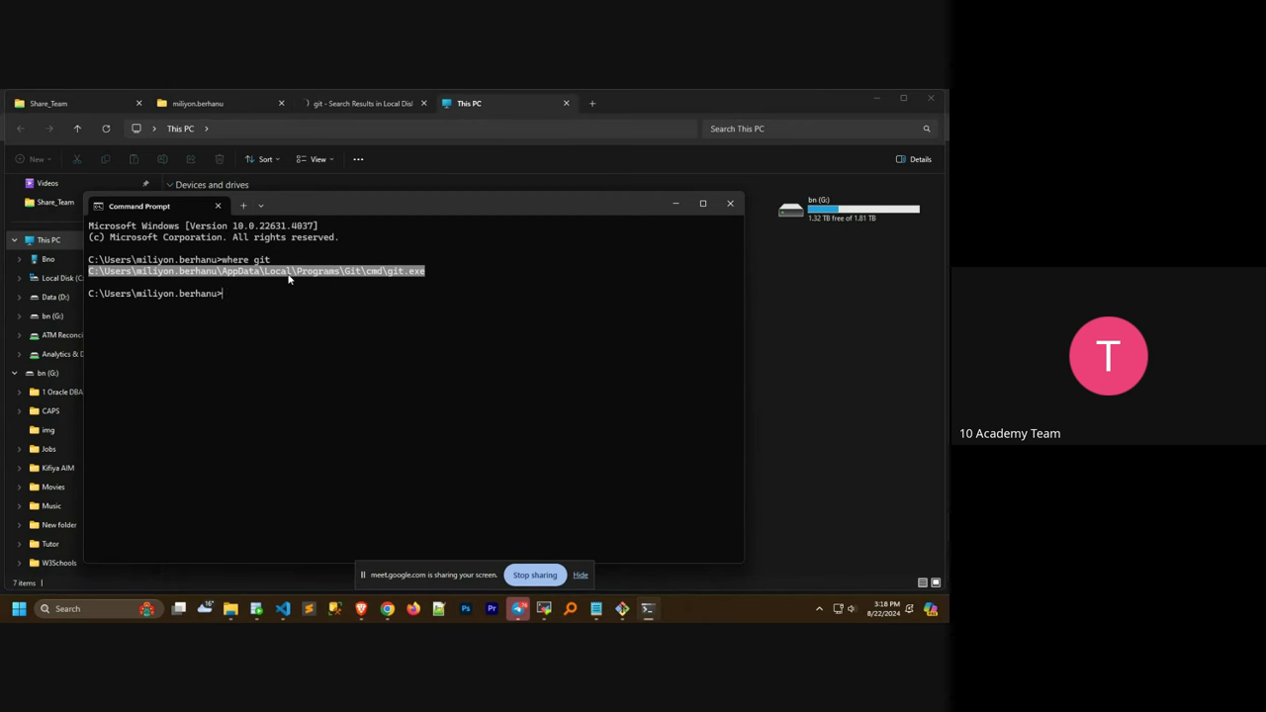
key(ctrl+c)
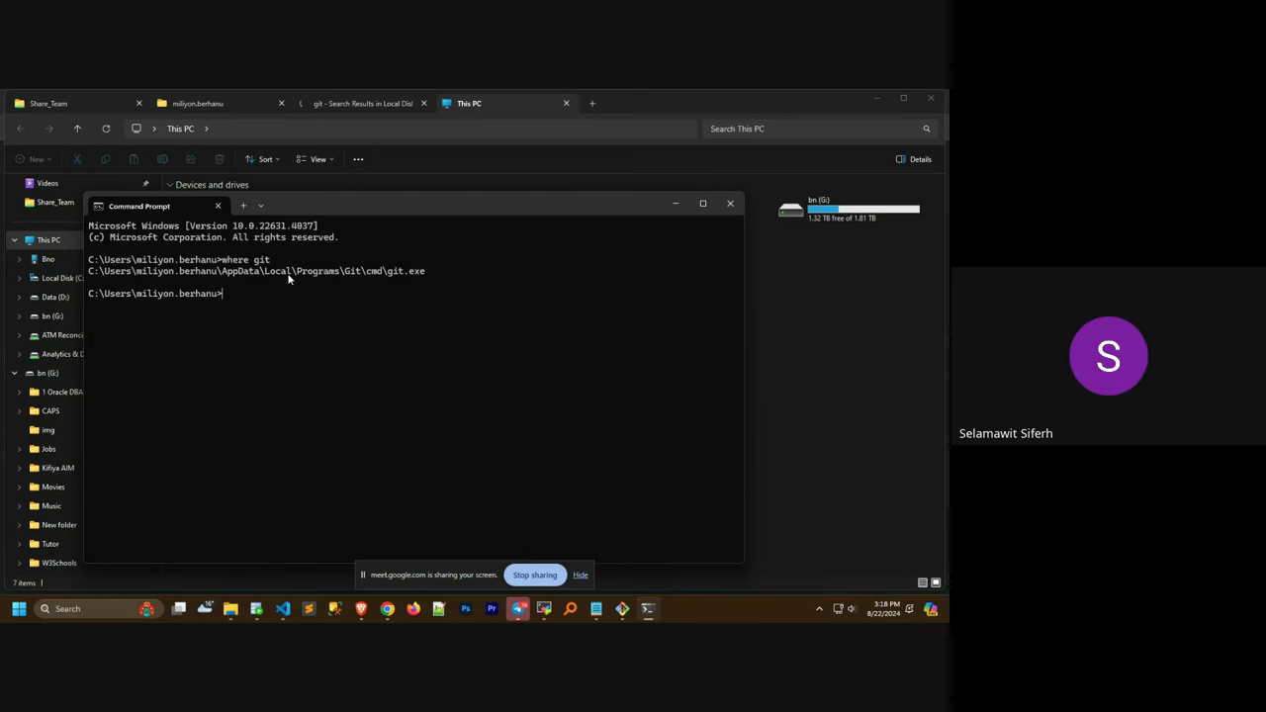
click(436, 129)
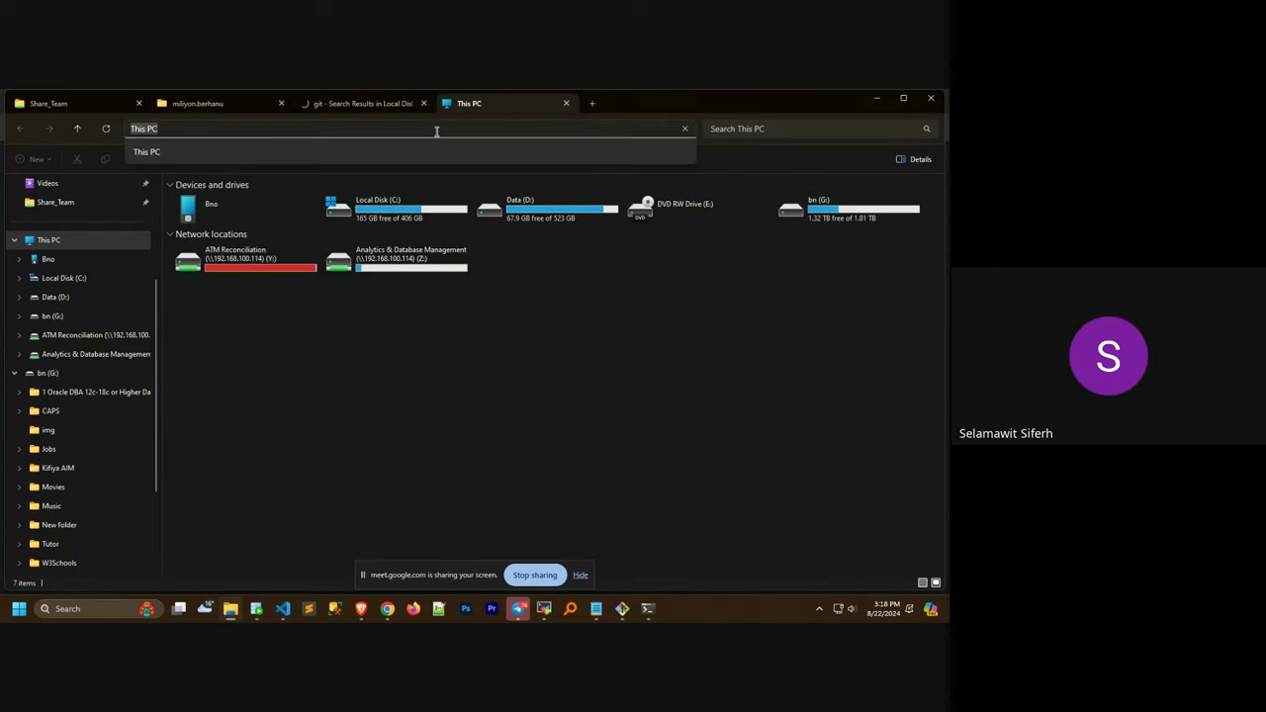
key(ctrl+v)
key(BackSpace)
key(BackSpace)
key(BackSpace)
key(BackSpace)
key(BackSpace)
key(BackSpace)
key(BackSpace)
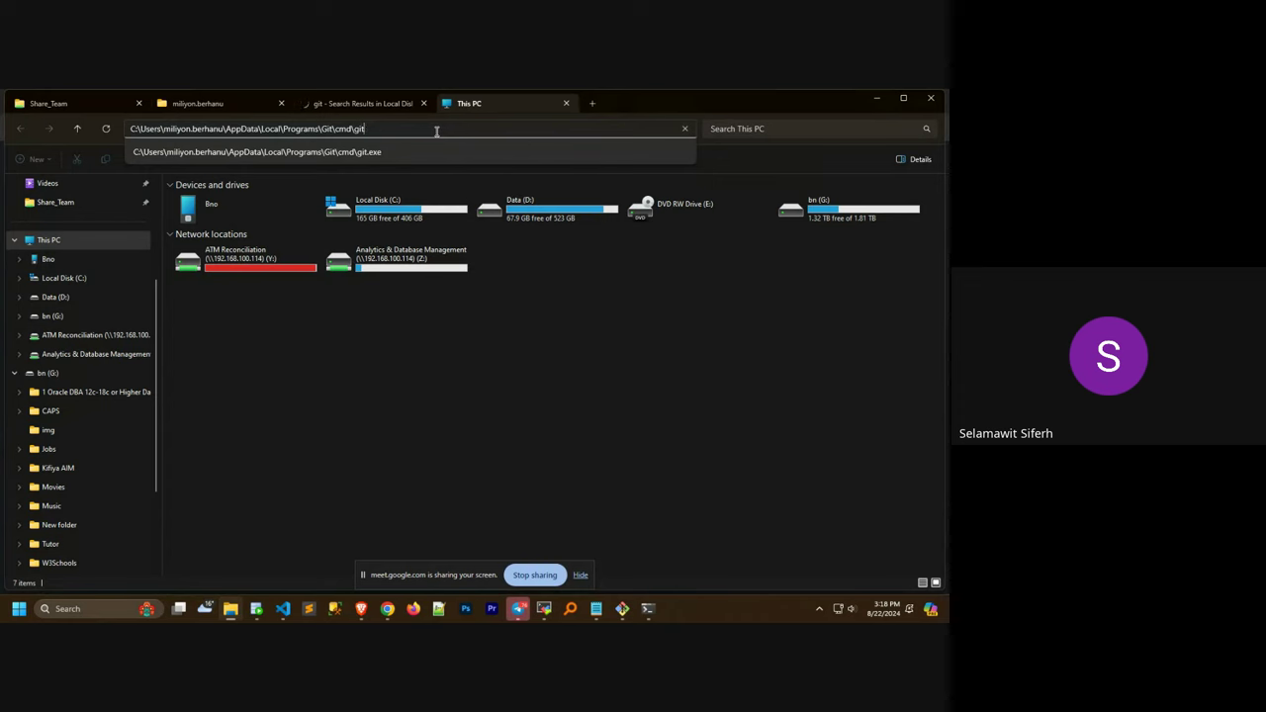
key(Return)
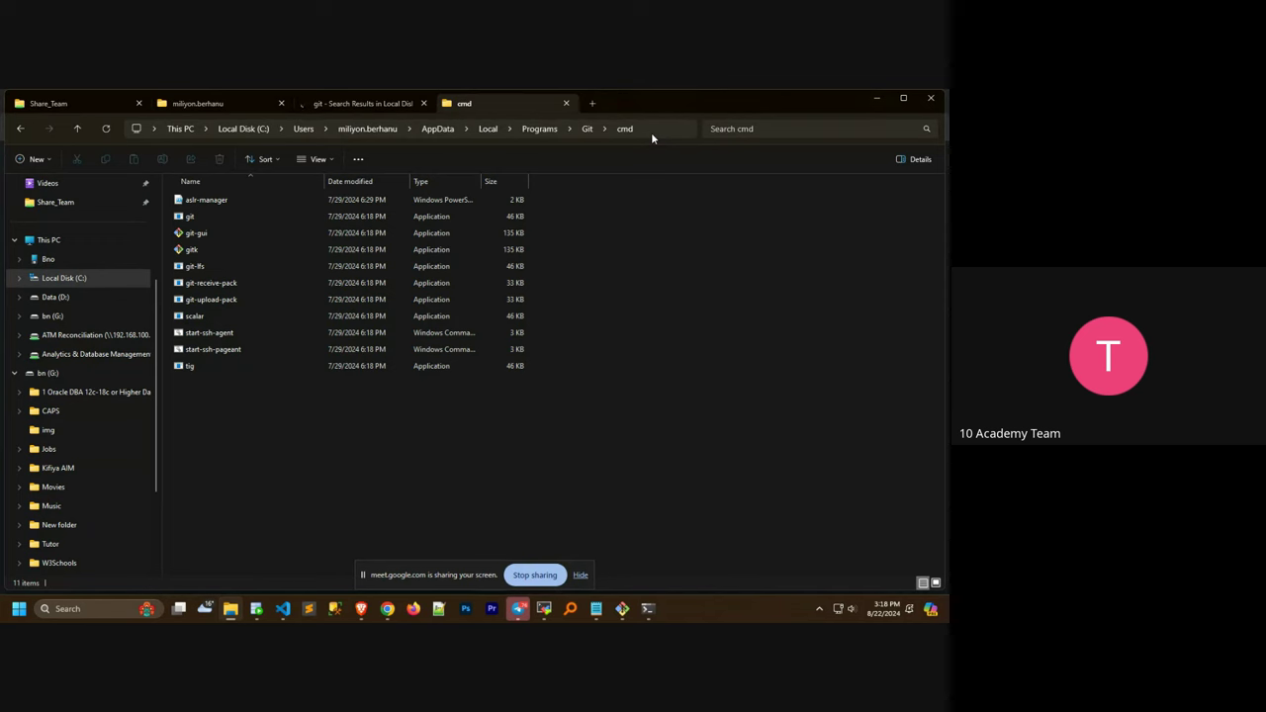
Step: Go up to the Git installation folder, open its bin subfolder and copy that folder's full path
click(588, 128)
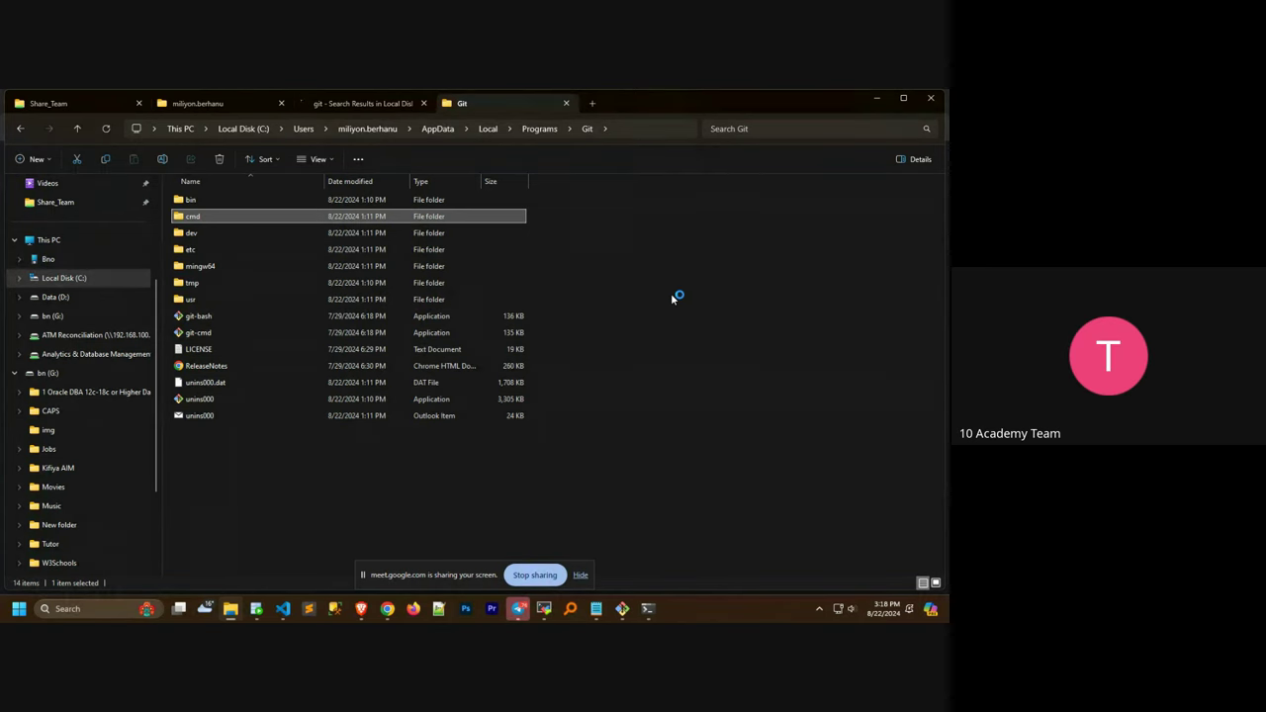
click(625, 129)
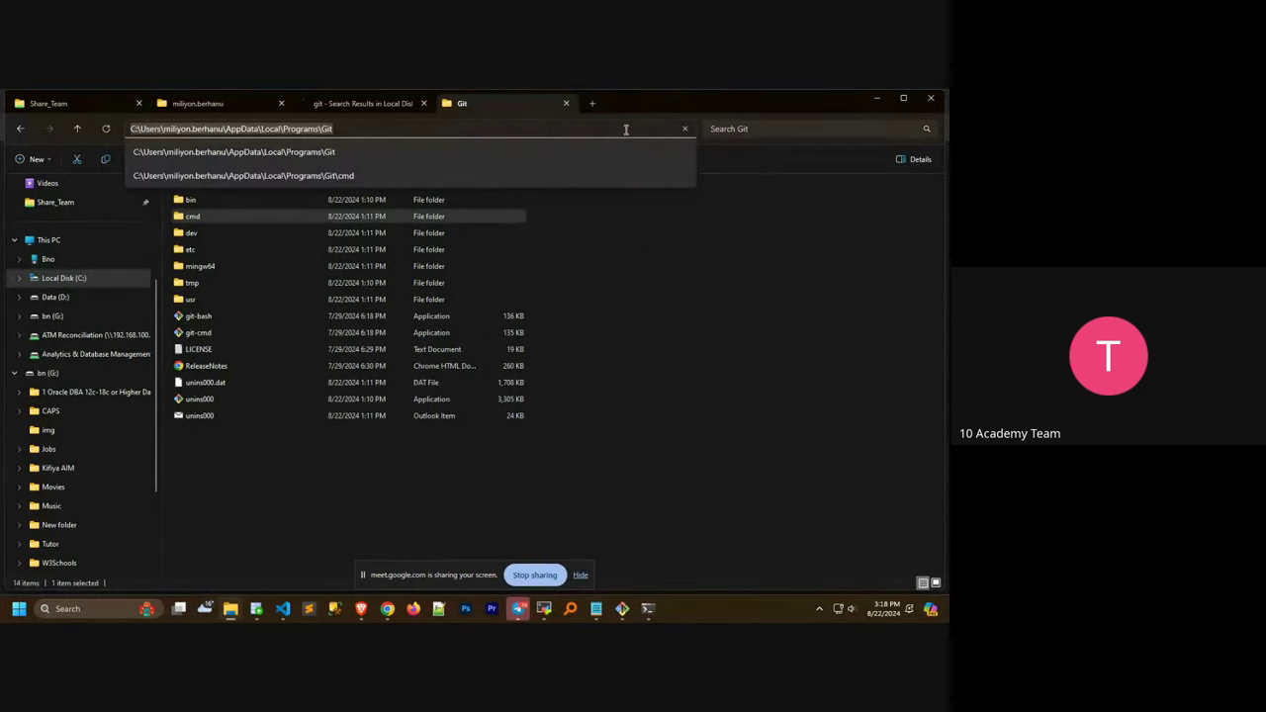
click(643, 328)
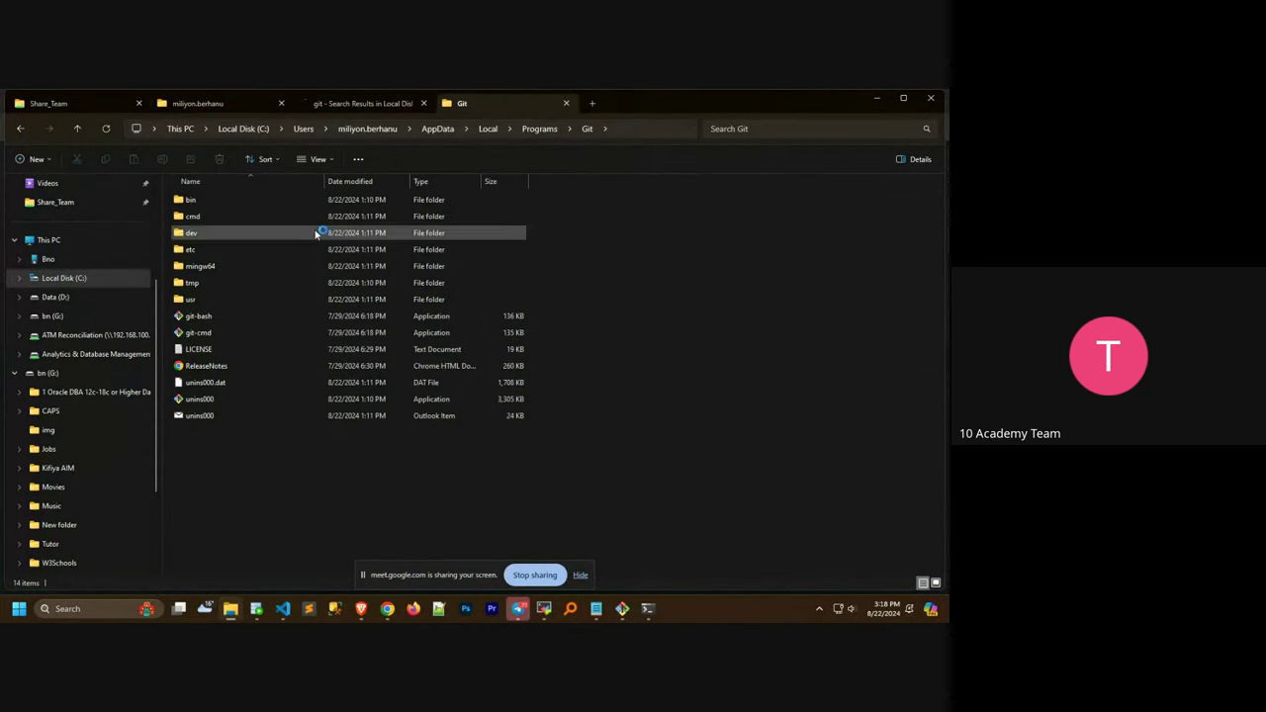
click(238, 204)
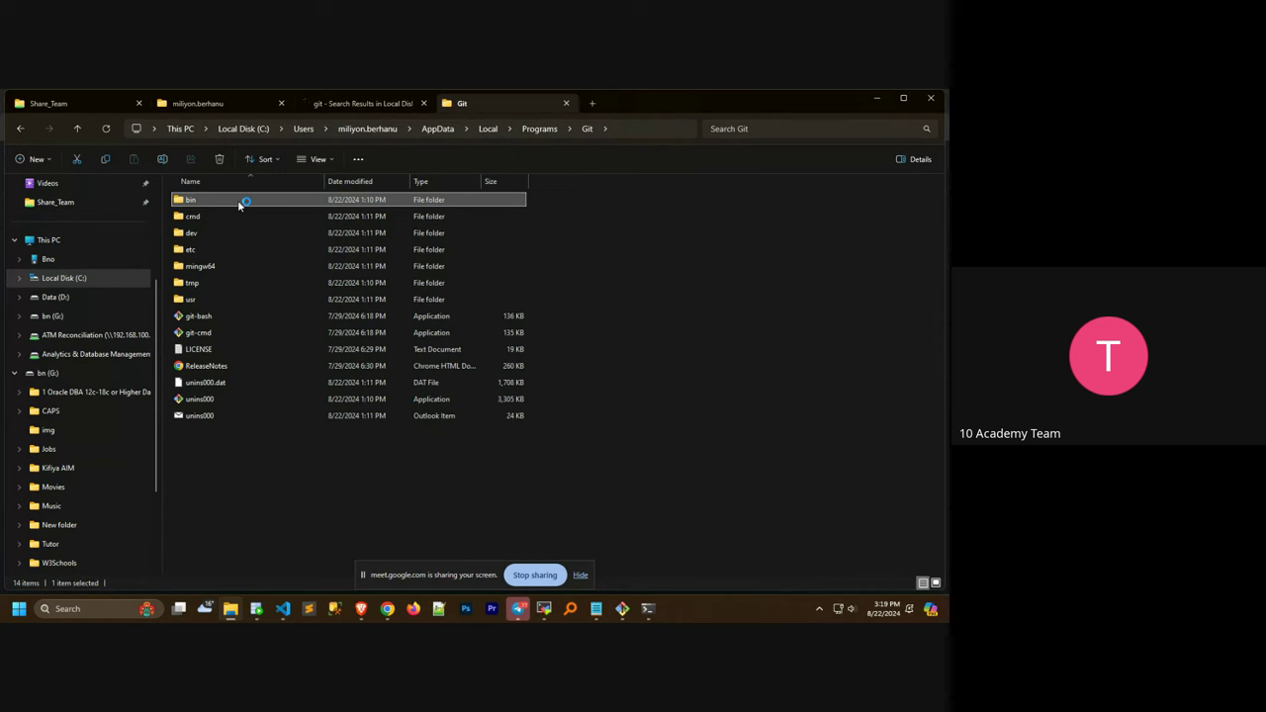
click(653, 129)
key(ctrl+c)
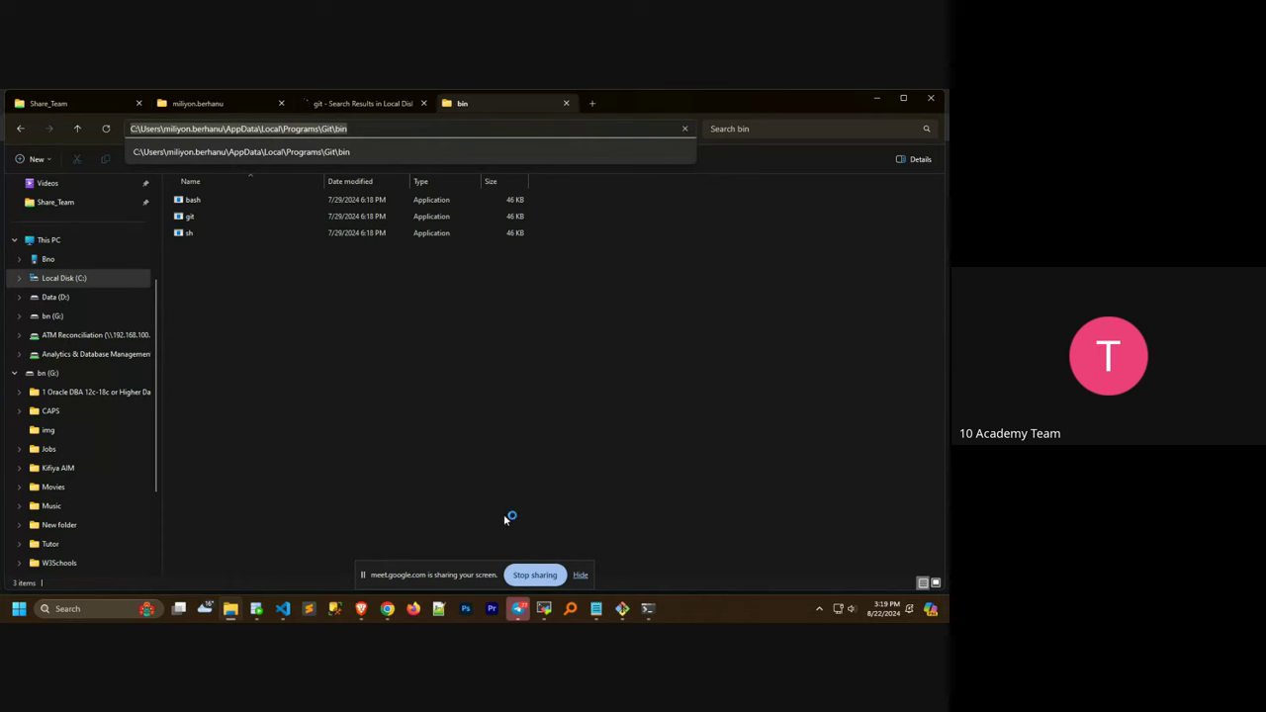
Step: Open the user environment variables editor, select the Path variable, and switch to the Google Meet in-call messages
mouse_move(230, 610)
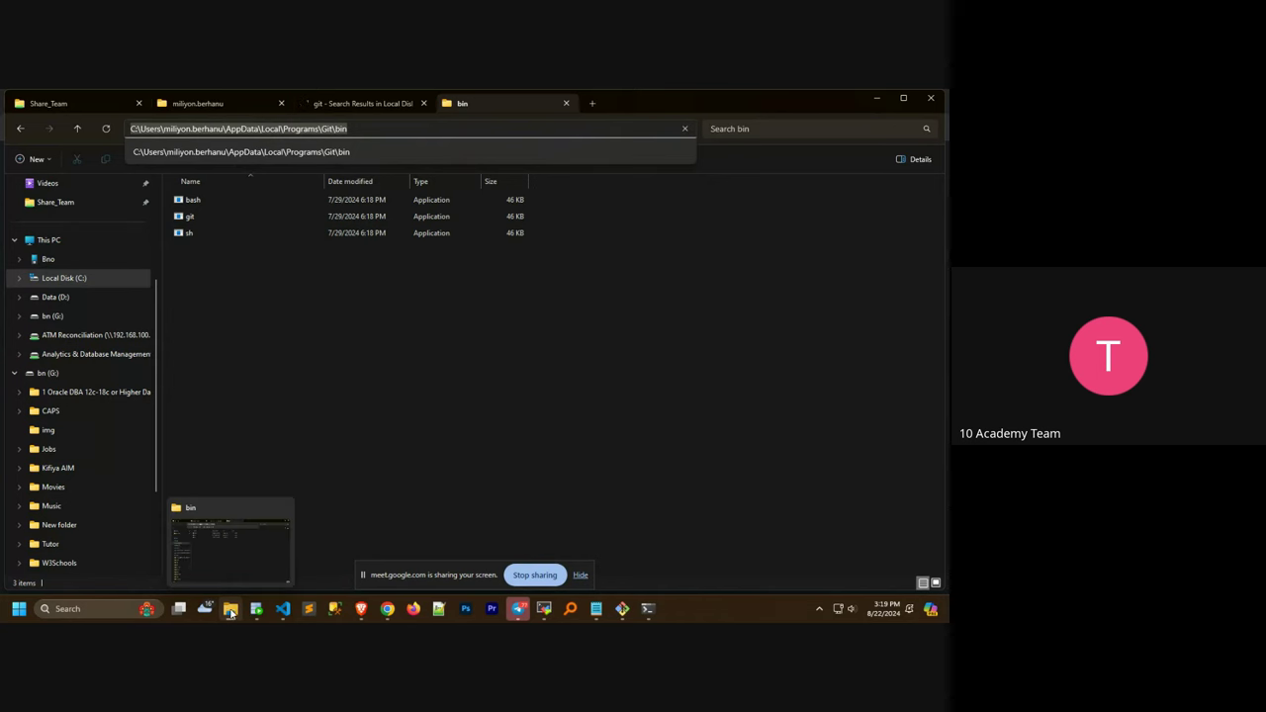
click(116, 609)
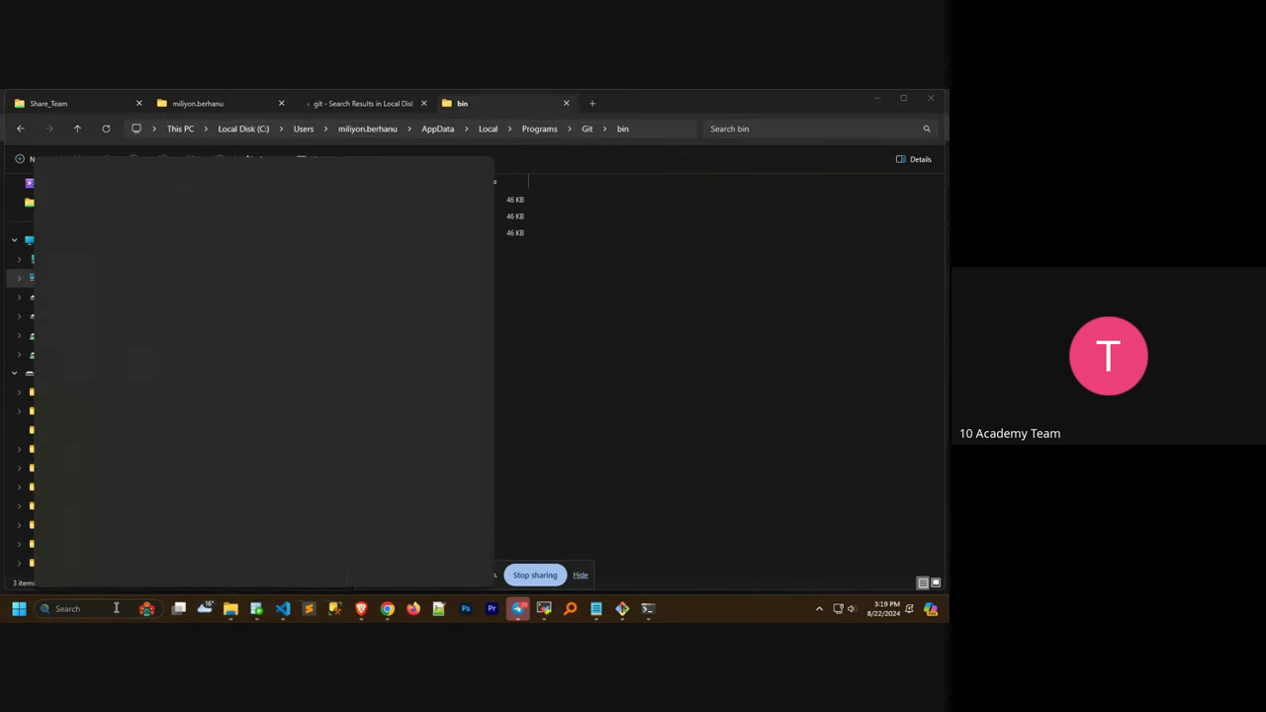
click(135, 233)
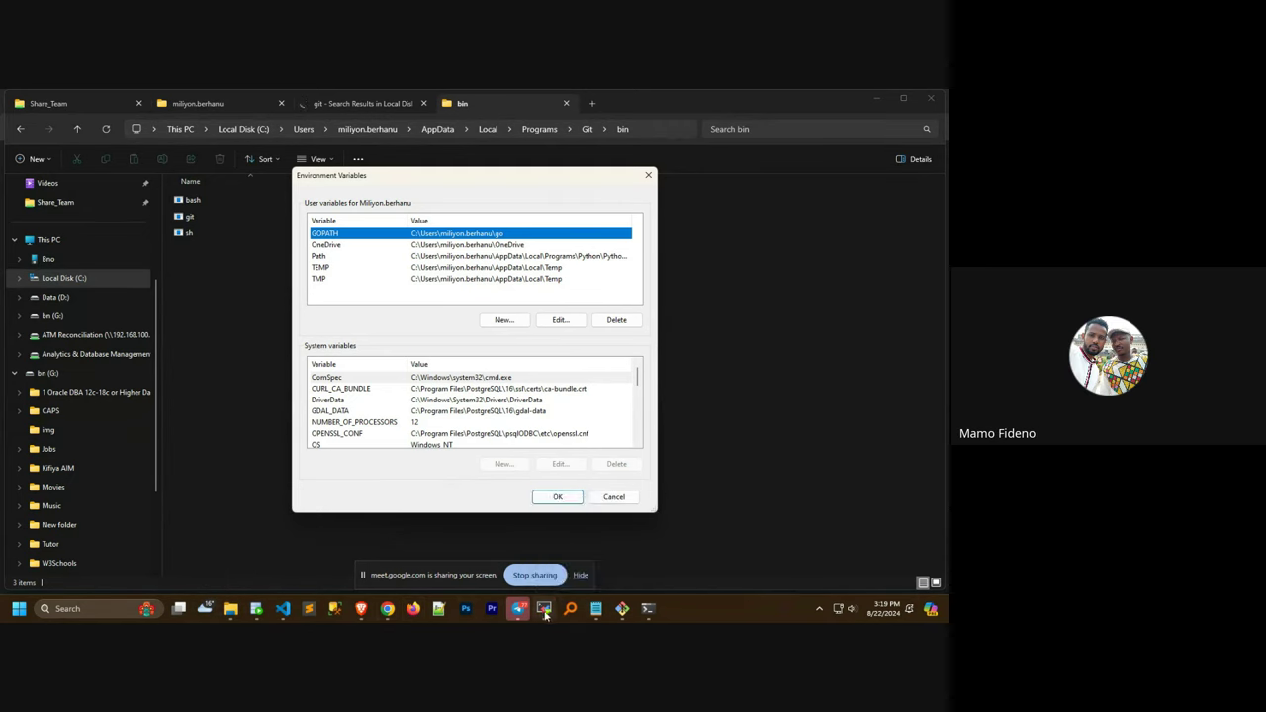
mouse_move(540, 614)
click(450, 260)
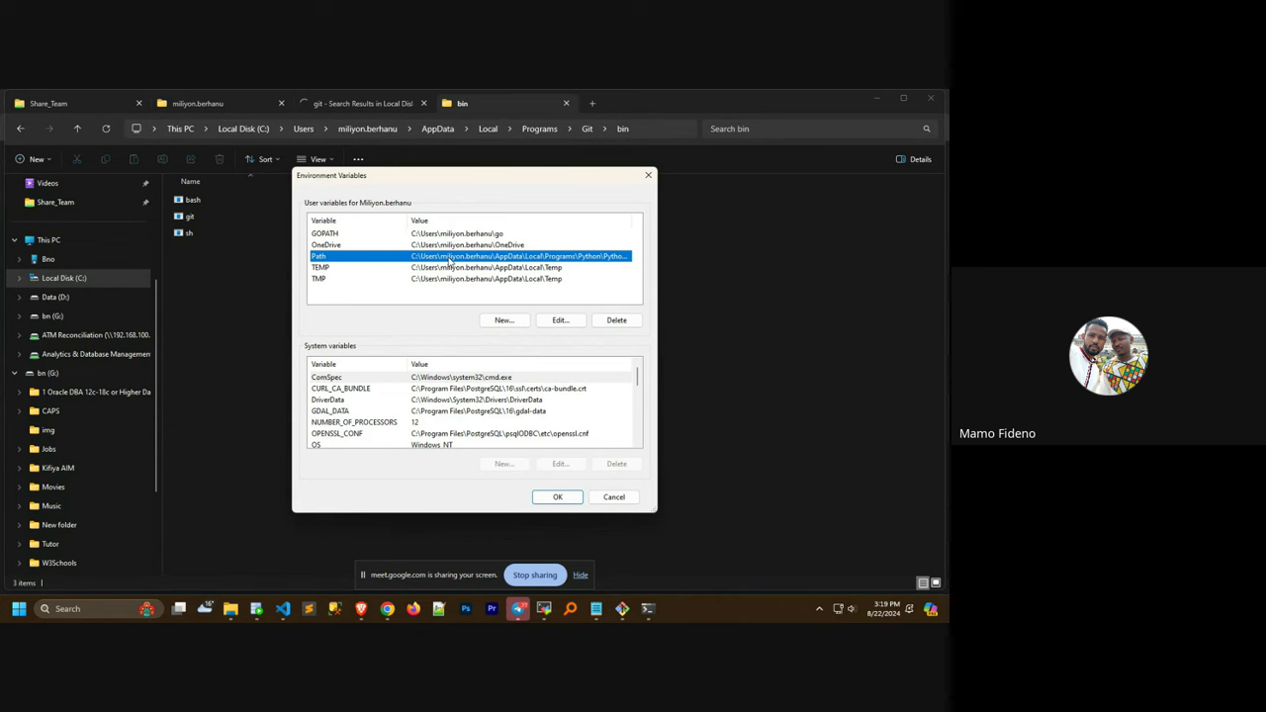
mouse_move(386, 613)
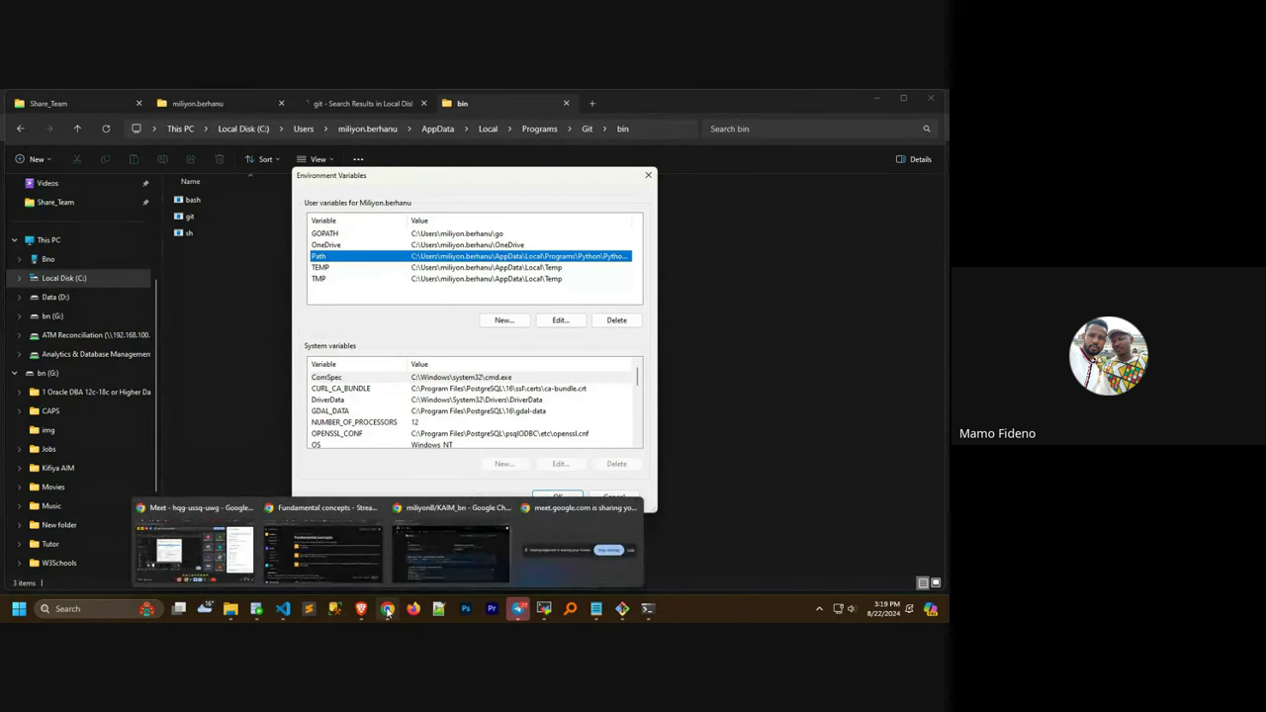
click(248, 570)
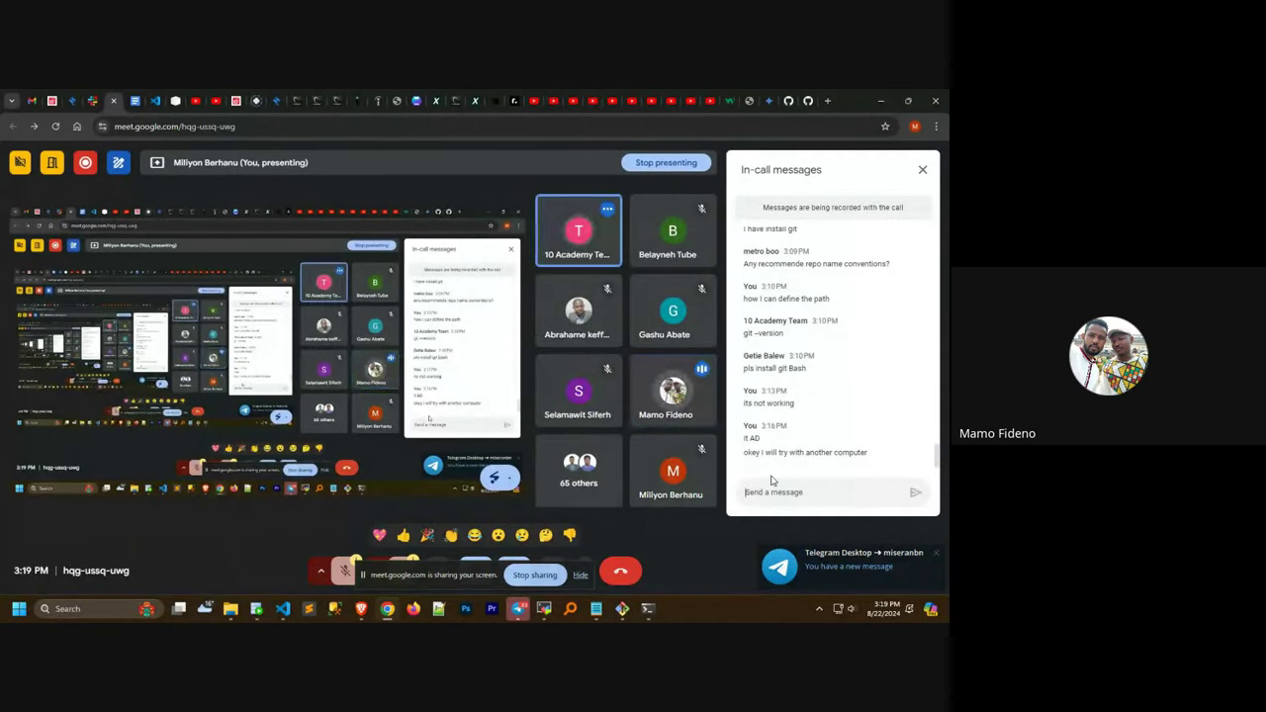
Step: Return to the user environment variables, add the copied Git\bin folder path as a new Path entry and save the changes
click(105, 609)
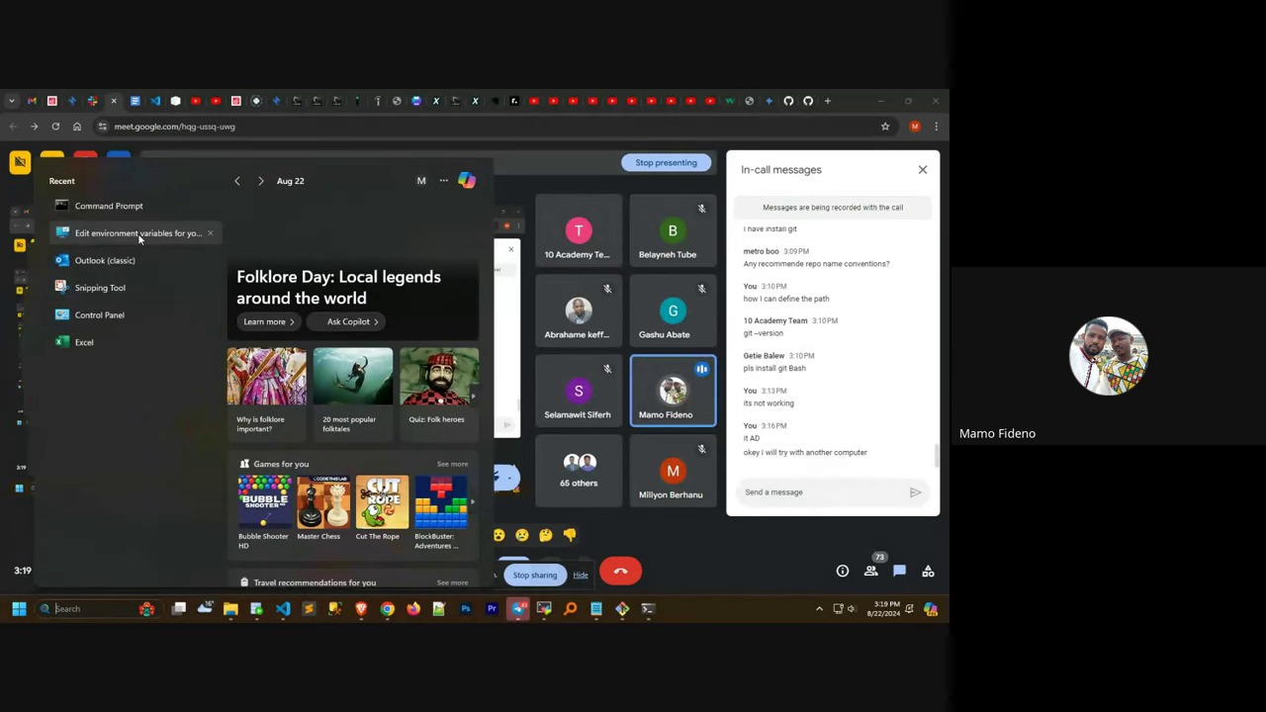
click(139, 234)
click(473, 256)
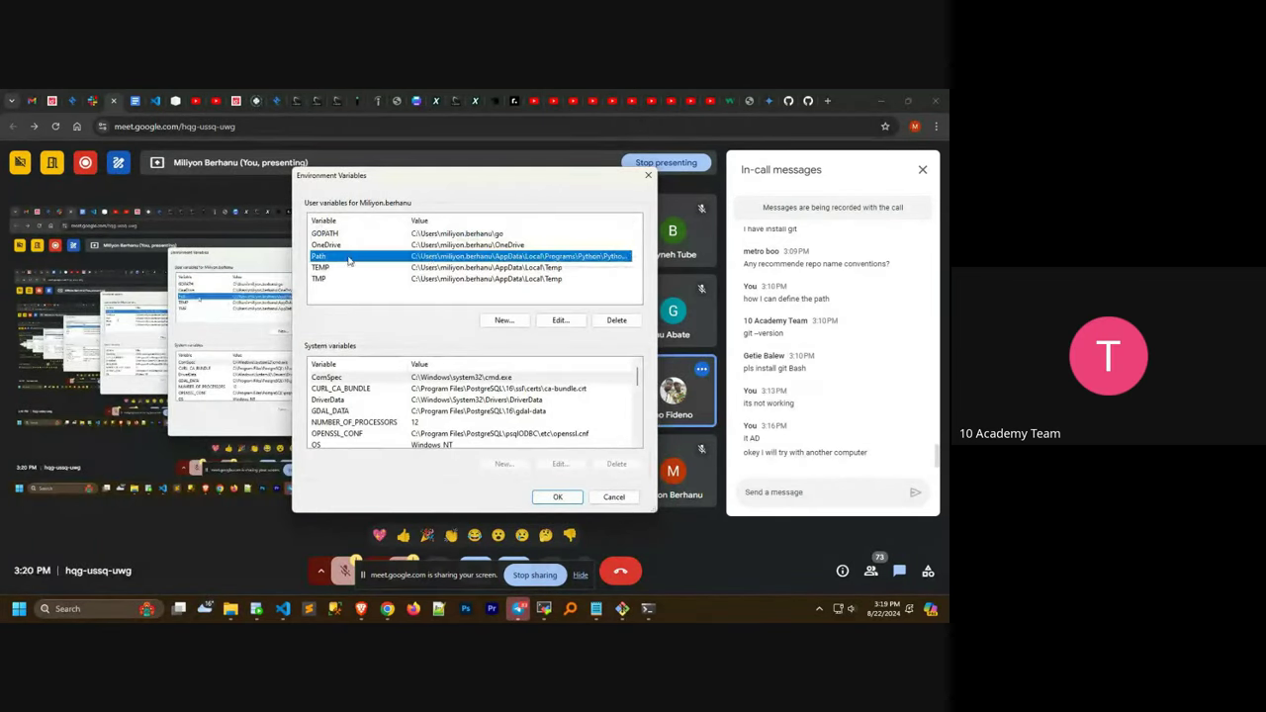
double_click(473, 256)
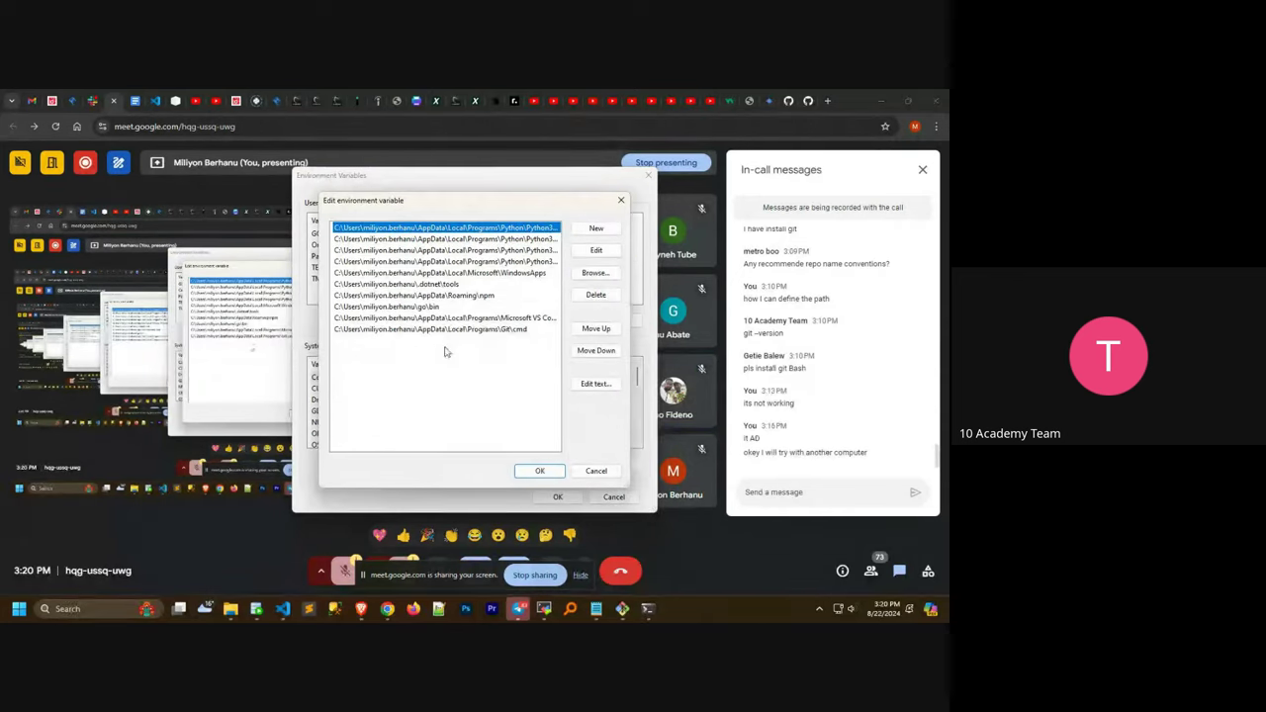
click(596, 228)
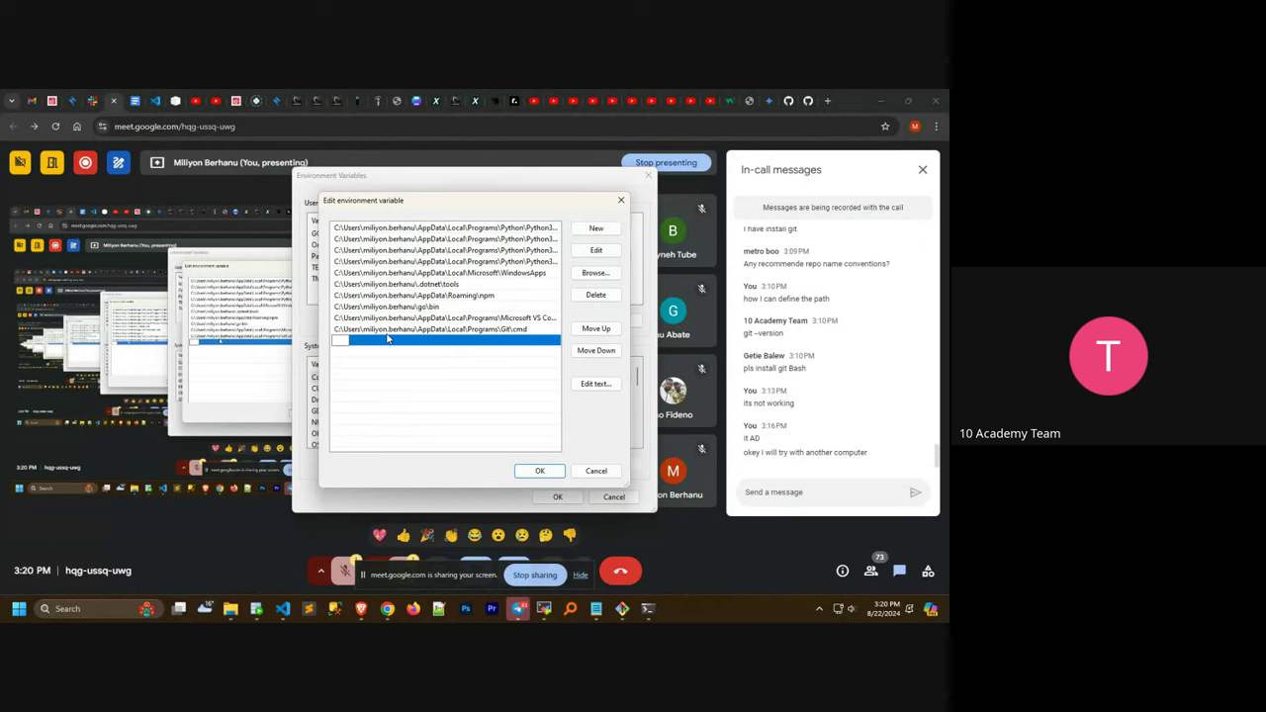
key(ctrl+v)
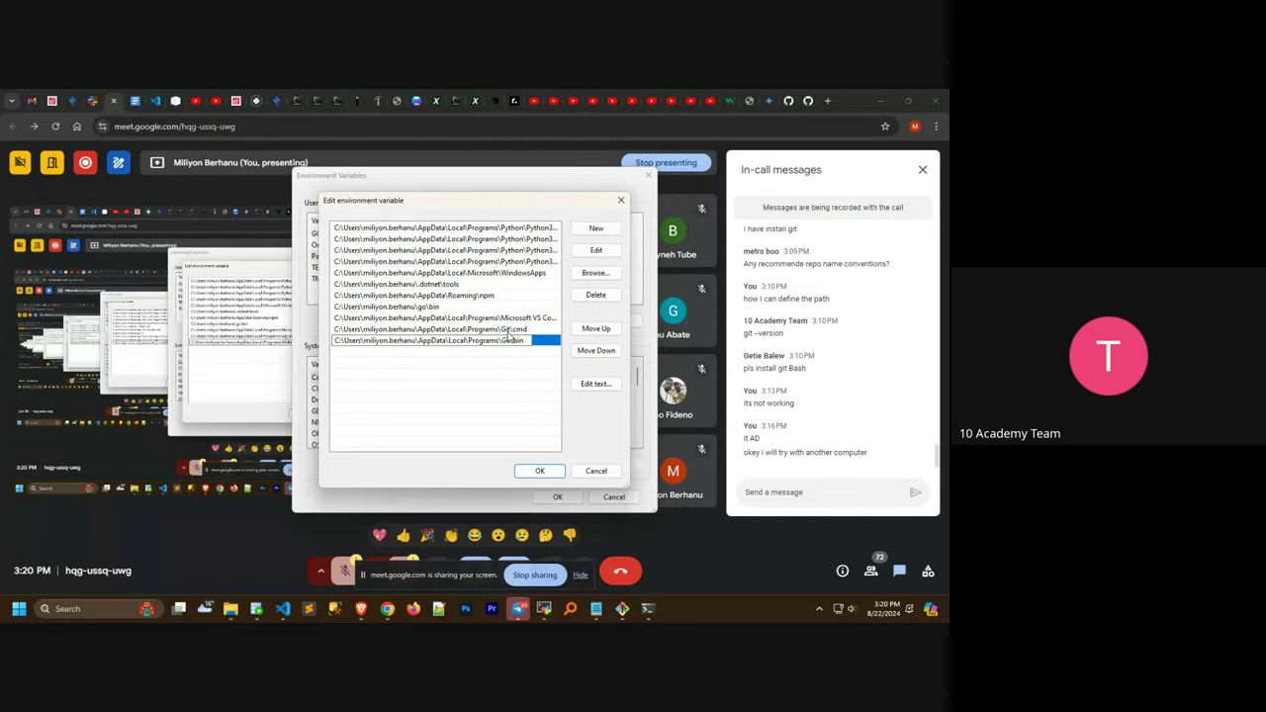
click(540, 471)
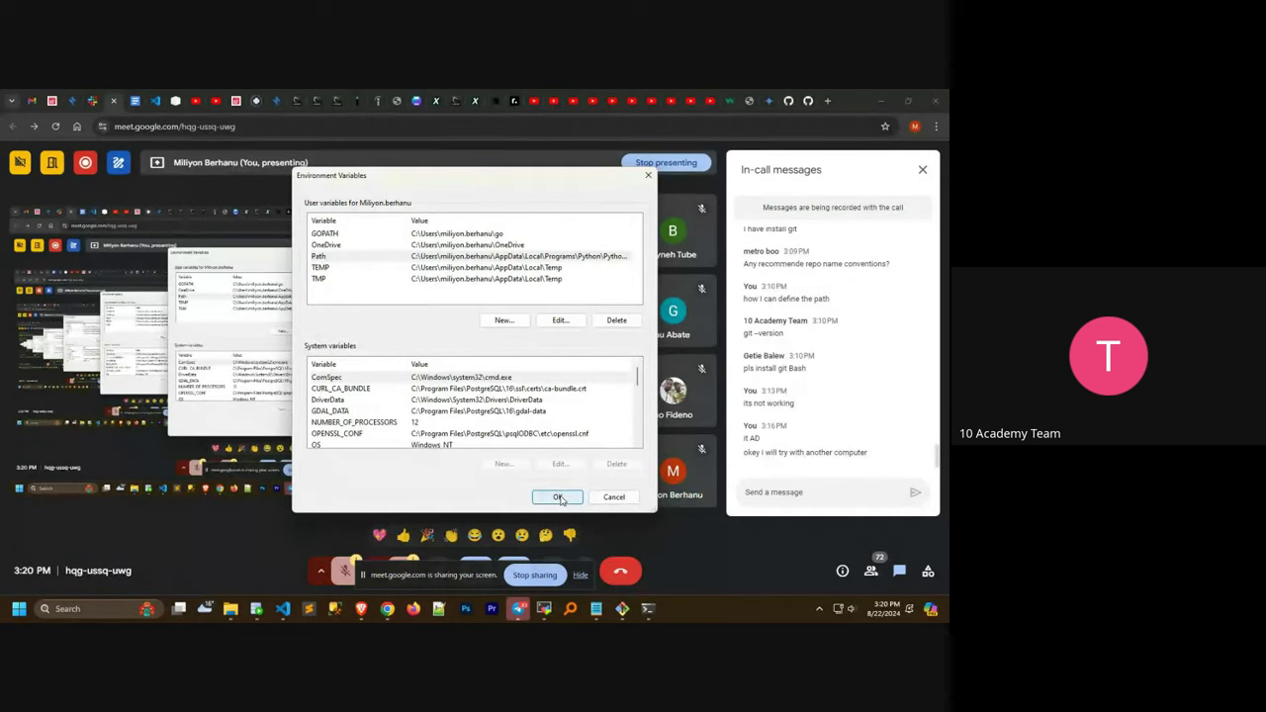
click(559, 496)
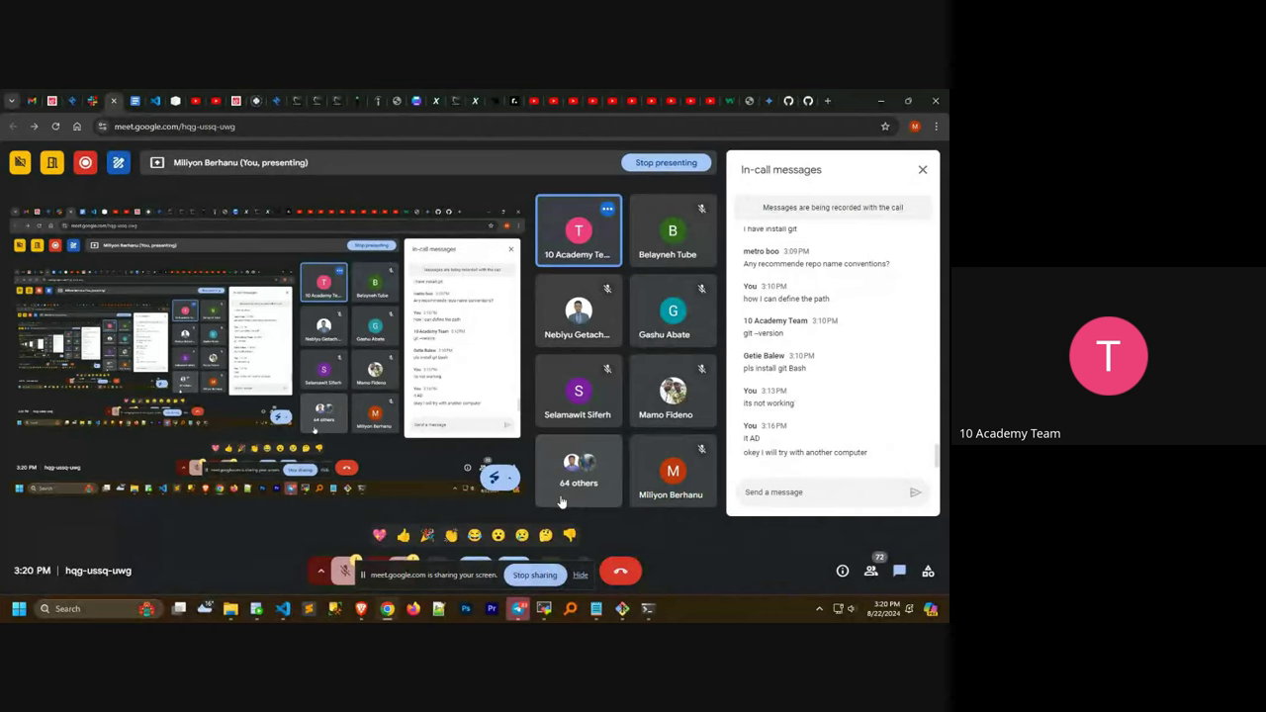
Step: Switch to the Visual Studio Code terminal, recall the earlier git clone command and clear it from the prompt
click(283, 608)
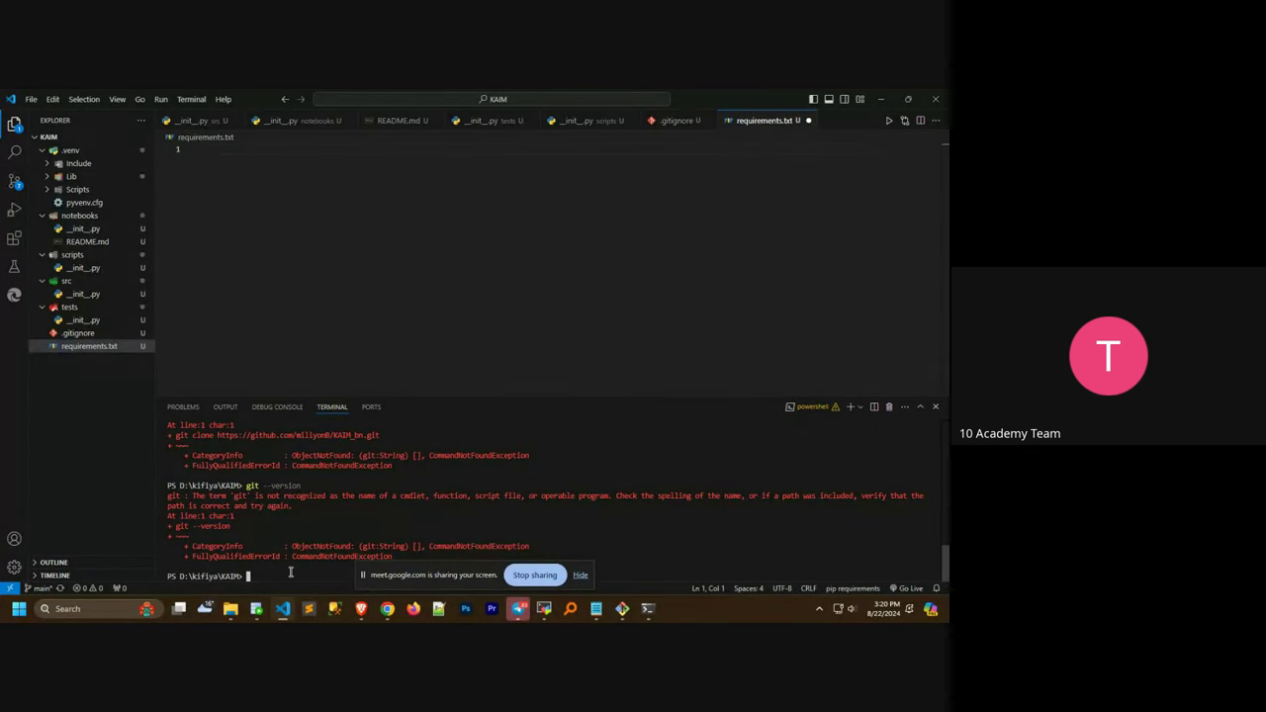
key(Up)
key(Up)
drag(362, 575, 565, 561)
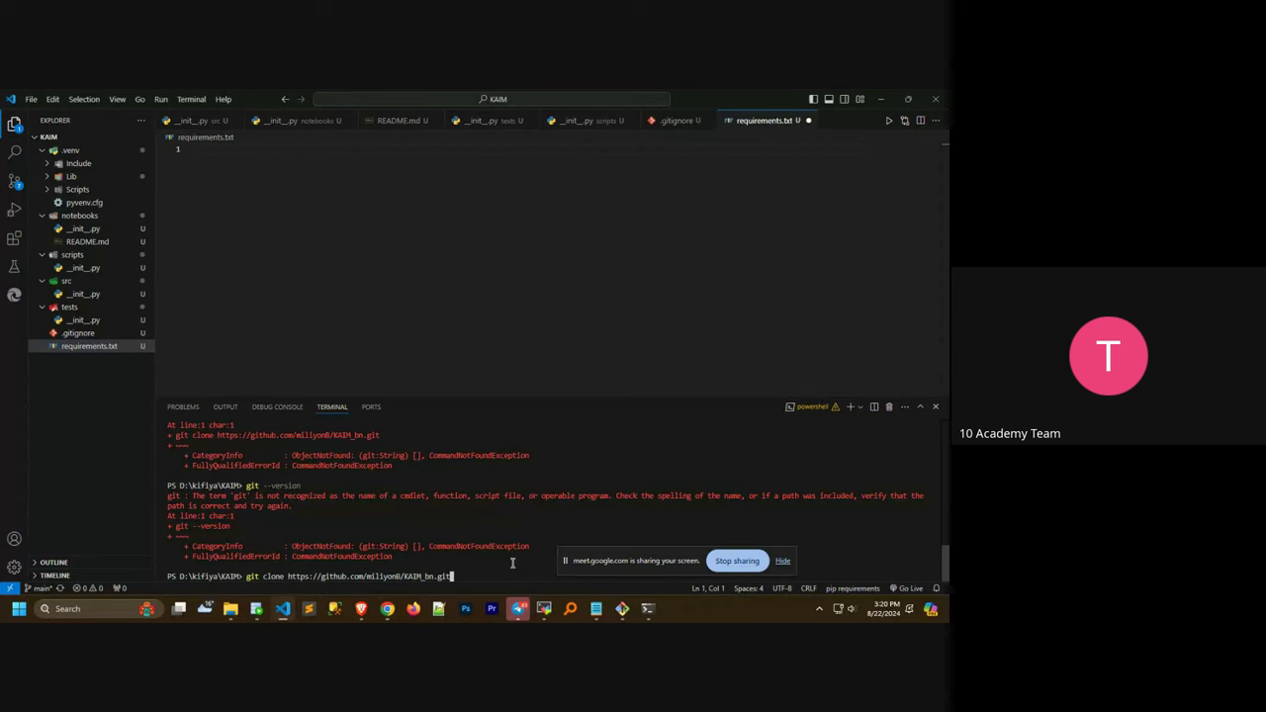
key(ctrl+BackSpace)
key(ctrl+BackSpace)
key(ctrl+BackSpace)
key(ctrl+BackSpace)
key(ctrl+BackSpace)
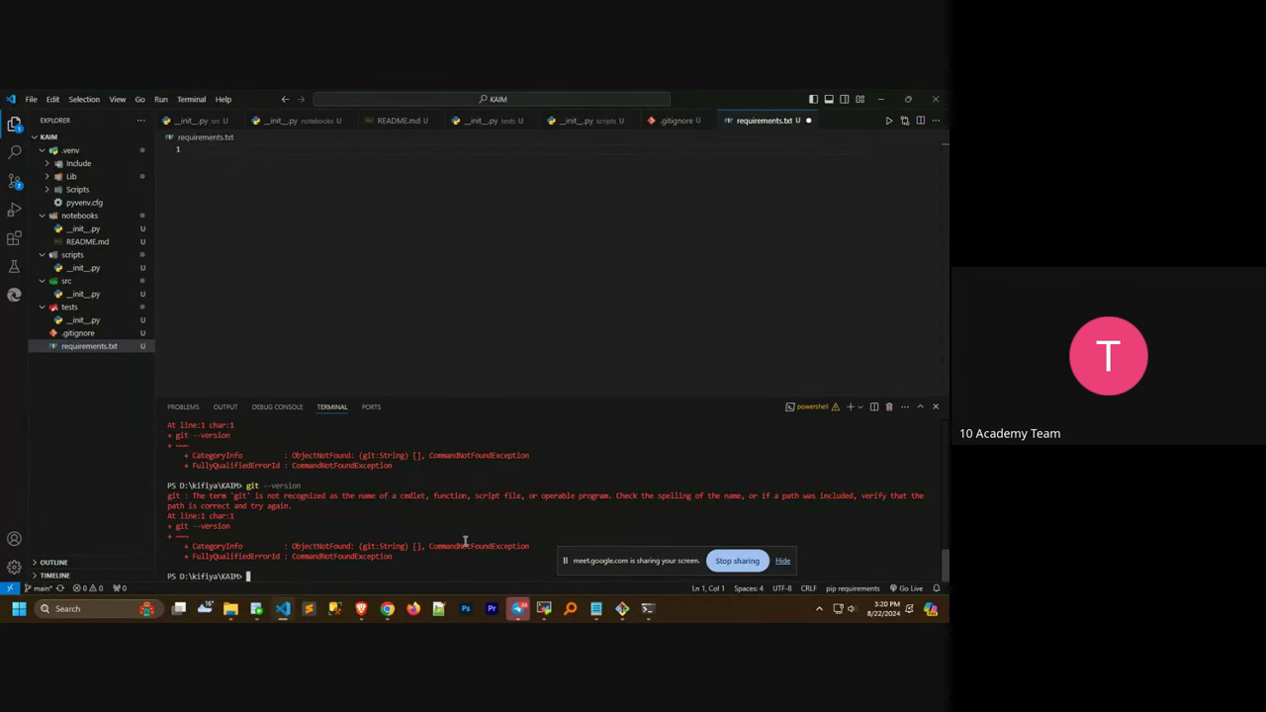